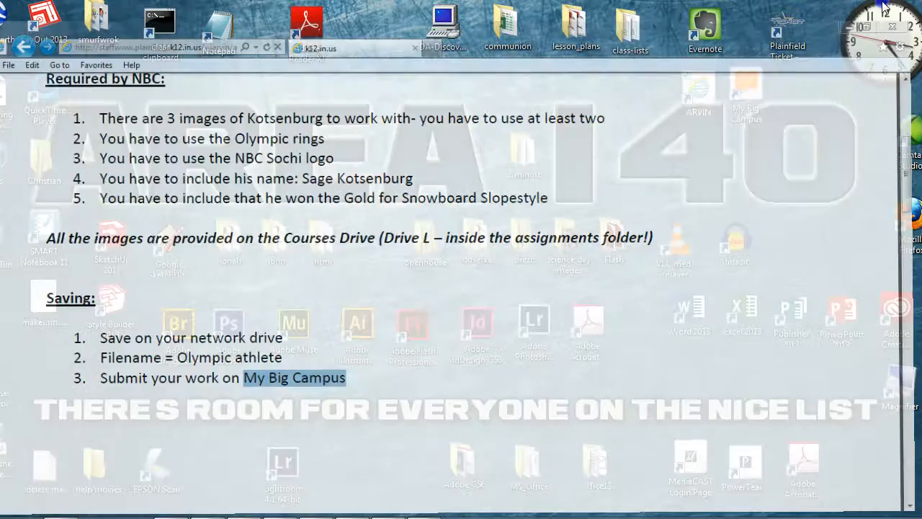
- View the assigned-out schoolwork list on My Big Campus in Firefox, and switch to Photoshop
{"action": "key", "text": "alt+Tab"}
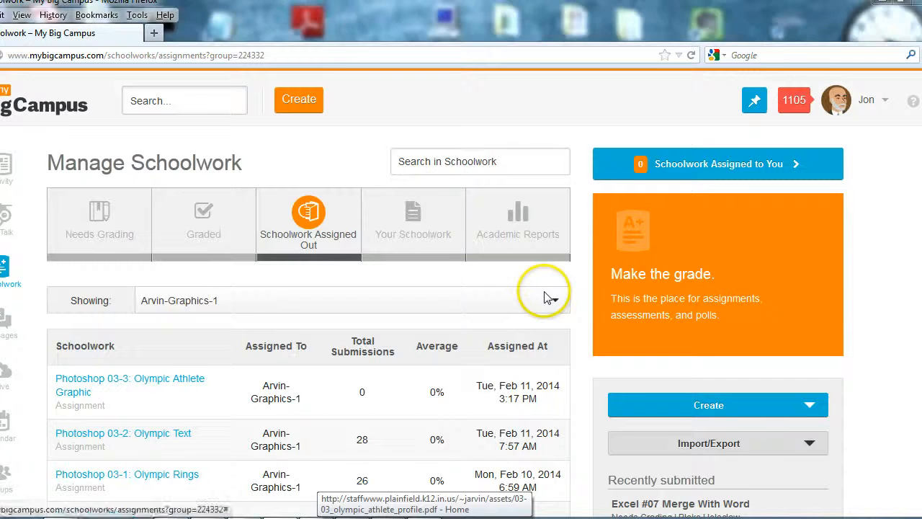
{"action": "key", "text": "alt+Tab"}
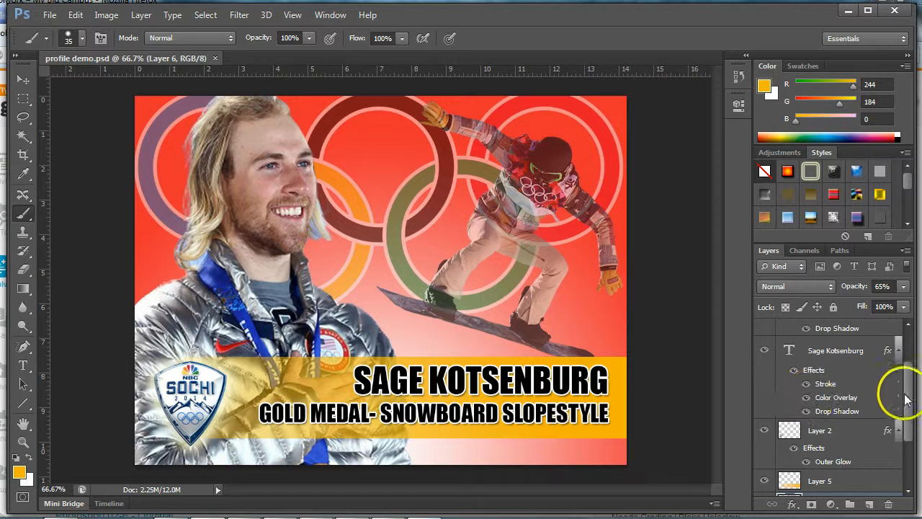
- Add a new layer above the Gold Medal text and paint orange arrows pointing at the logo, both athlete photos, rings and text
{"action": "left_click_drag", "start_coordinate": [906, 400], "coordinate": [904, 367]}
{"action": "left_click", "coordinate": [843, 333]}
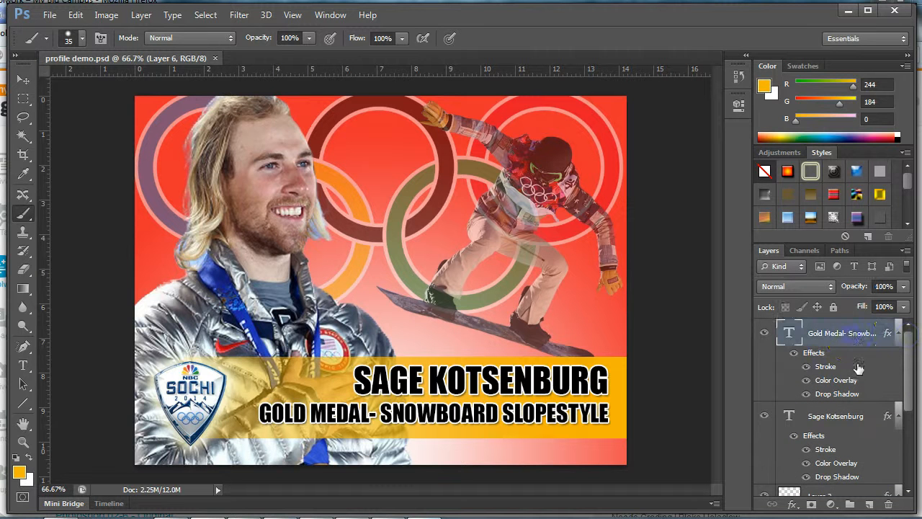
{"action": "left_click", "coordinate": [866, 505]}
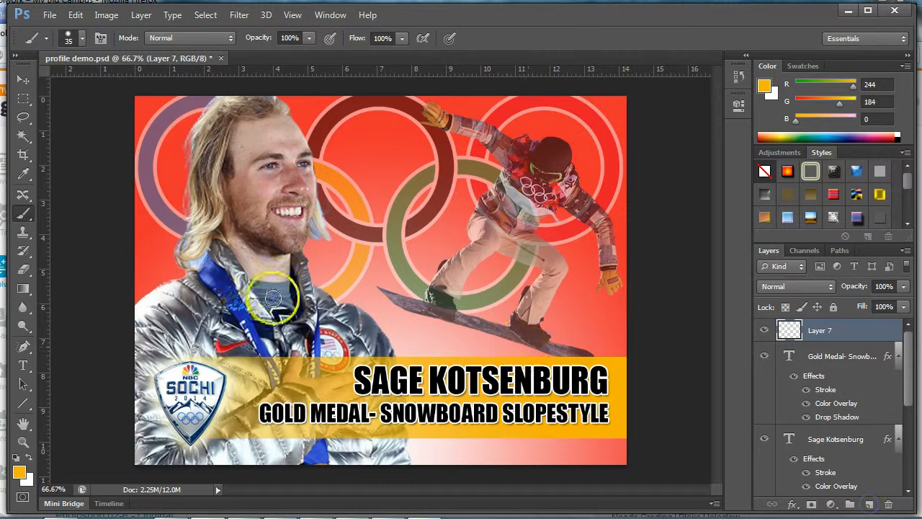
{"action": "mouse_move", "coordinate": [160, 287]}
{"action": "left_mouse_down"}
{"action": "mouse_move", "coordinate": [185, 342]}
{"action": "mouse_move", "coordinate": [180, 380]}
{"action": "left_mouse_up"}
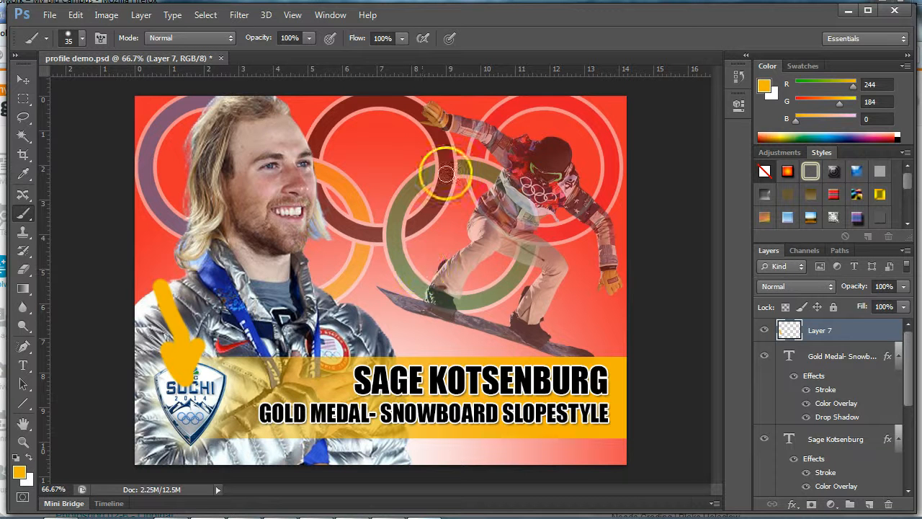
{"action": "left_click_drag", "start_coordinate": [415, 160], "coordinate": [493, 186]}
{"action": "left_click_drag", "start_coordinate": [468, 156], "coordinate": [464, 203]}
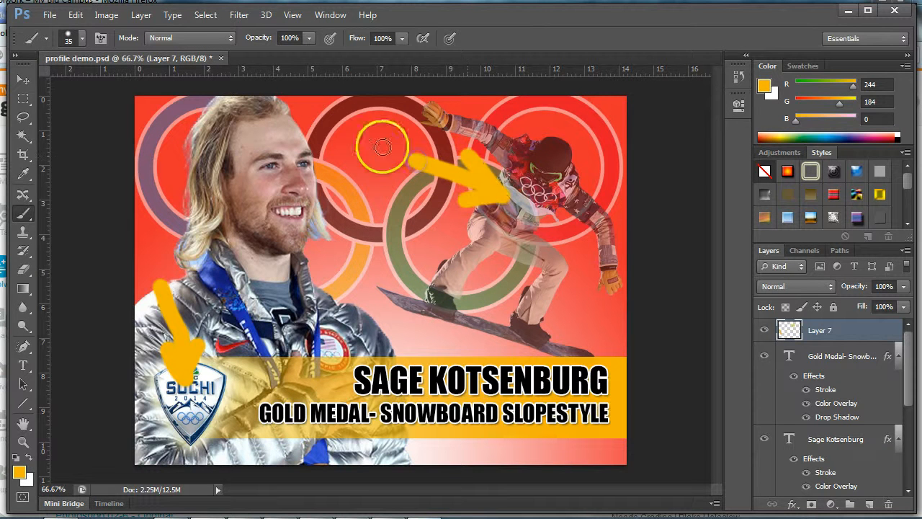
{"action": "mouse_move", "coordinate": [362, 127]}
{"action": "left_mouse_down"}
{"action": "mouse_move", "coordinate": [337, 142]}
{"action": "mouse_move", "coordinate": [293, 145]}
{"action": "mouse_move", "coordinate": [321, 173]}
{"action": "left_mouse_up"}
{"action": "mouse_move", "coordinate": [326, 278]}
{"action": "left_mouse_down"}
{"action": "mouse_move", "coordinate": [386, 195]}
{"action": "mouse_move", "coordinate": [379, 222]}
{"action": "left_mouse_up"}
{"action": "mouse_move", "coordinate": [427, 272]}
{"action": "left_mouse_down"}
{"action": "mouse_move", "coordinate": [432, 326]}
{"action": "mouse_move", "coordinate": [406, 317]}
{"action": "mouse_move", "coordinate": [460, 319]}
{"action": "left_mouse_up"}
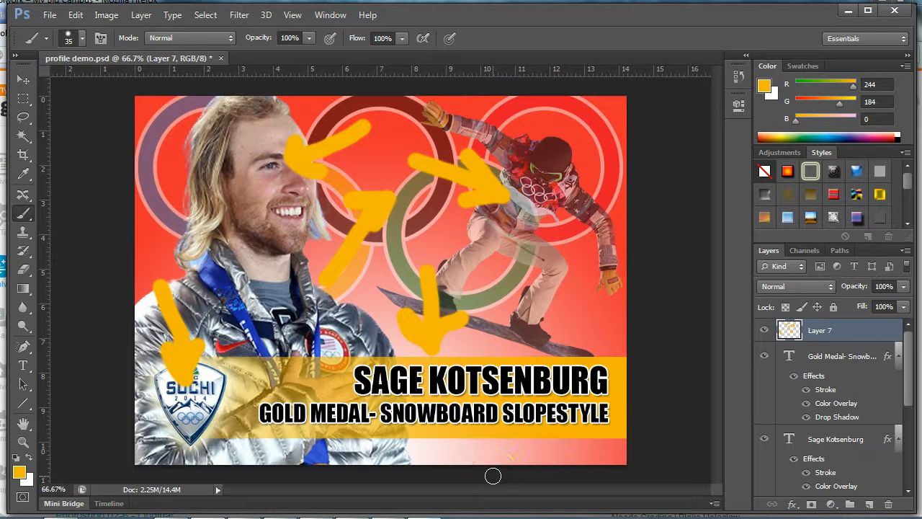
- Close profile demo.psd and create a new Web-preset document, 1024 × 768 pixels at 72 pixels/inch with a white background
{"action": "left_click", "coordinate": [221, 58]}
{"action": "left_click", "coordinate": [463, 214]}
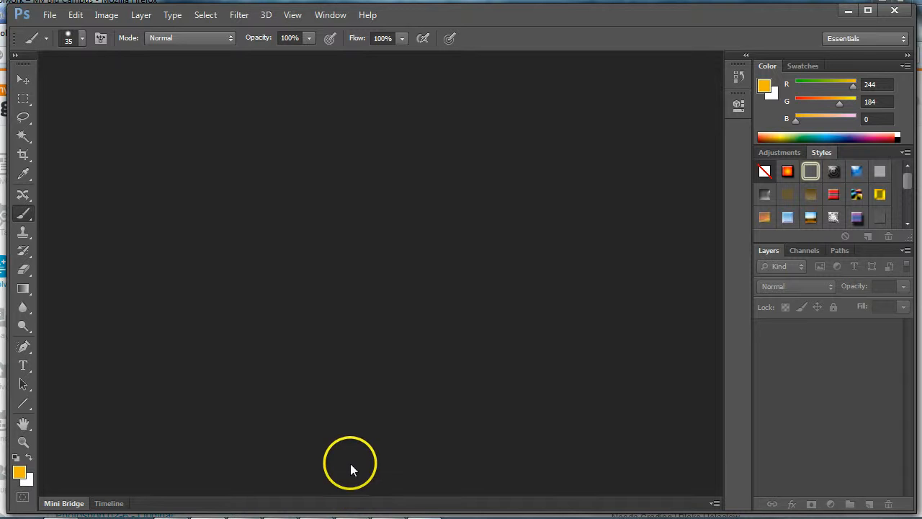
{"action": "left_click", "coordinate": [50, 15]}
{"action": "left_click", "coordinate": [59, 31]}
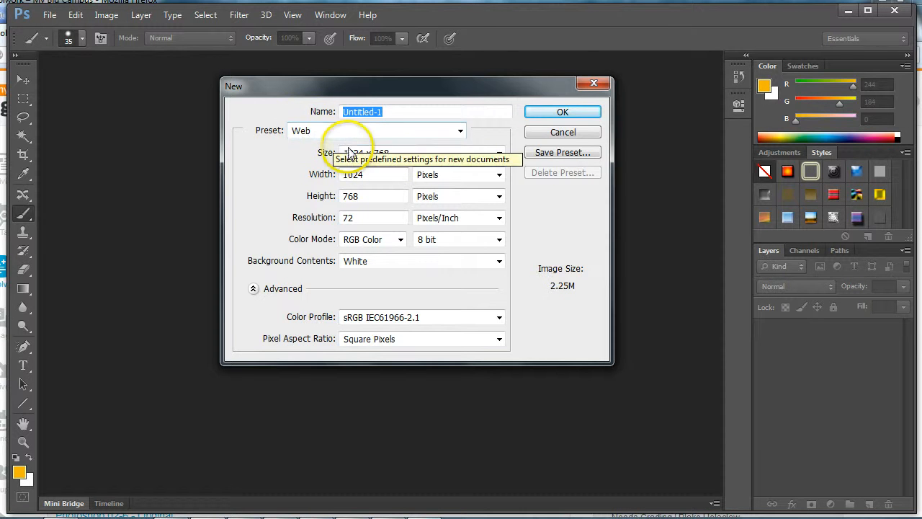
{"action": "left_click", "coordinate": [555, 113]}
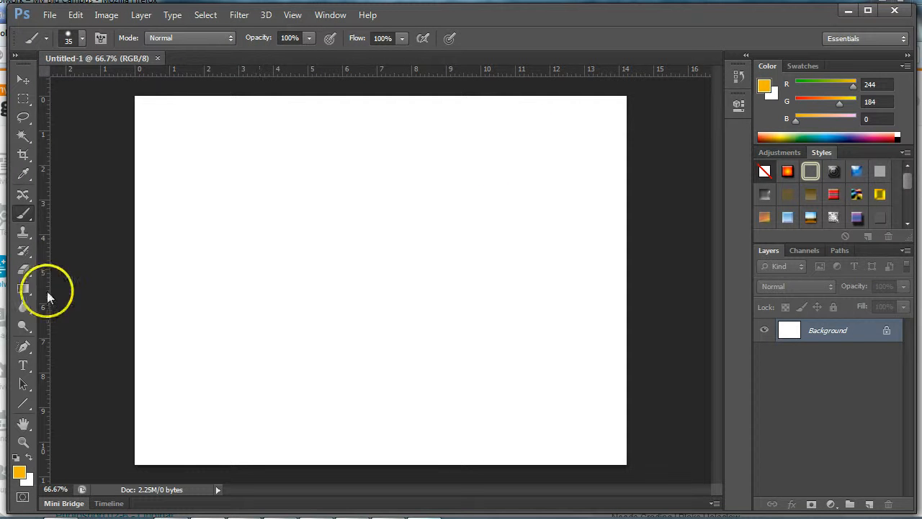
- Fill the background with a white-to-red radial gradient running from the canvas's bottom centre up to near its top edge
{"action": "left_click", "coordinate": [25, 287]}
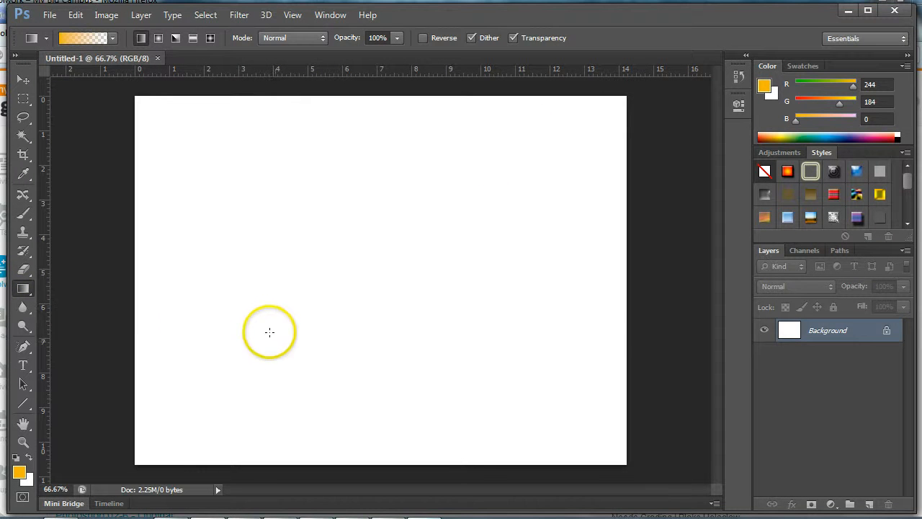
{"action": "left_click", "coordinate": [111, 38]}
{"action": "left_click", "coordinate": [194, 86]}
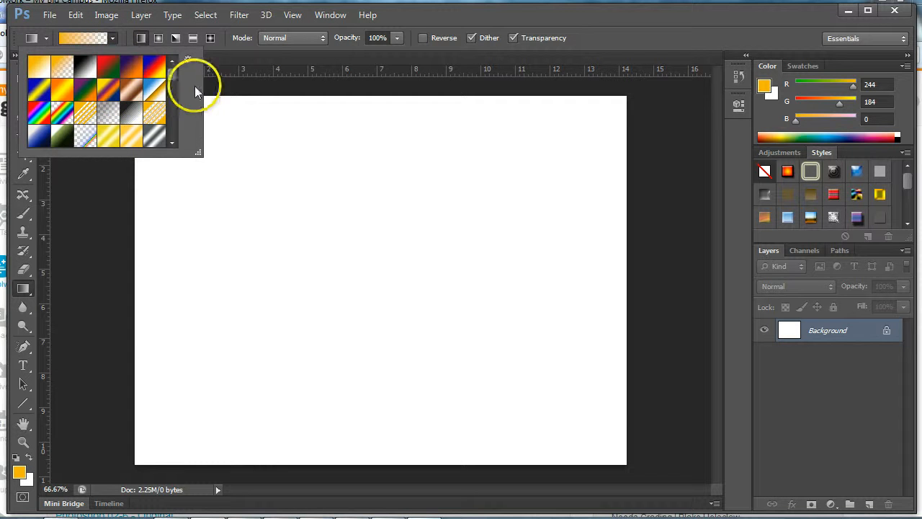
{"action": "left_click_drag", "start_coordinate": [174, 74], "coordinate": [173, 103]}
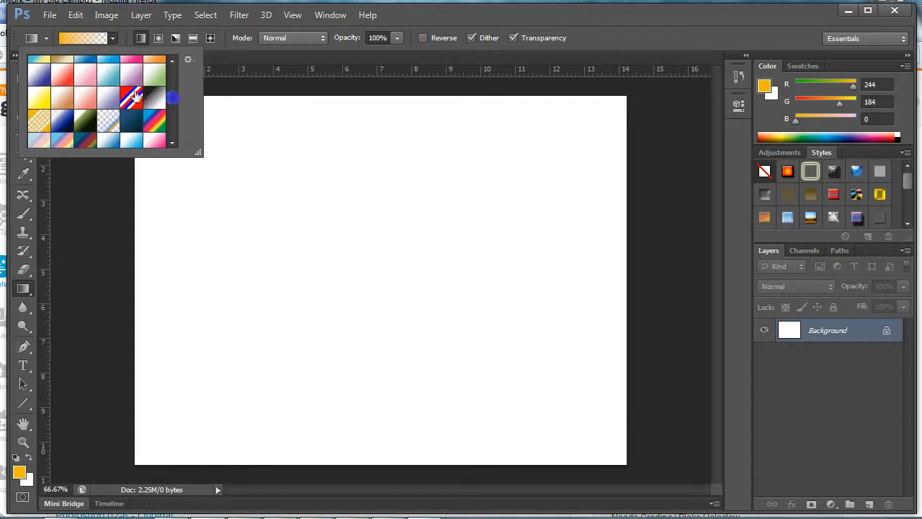
{"action": "left_click", "coordinate": [64, 73]}
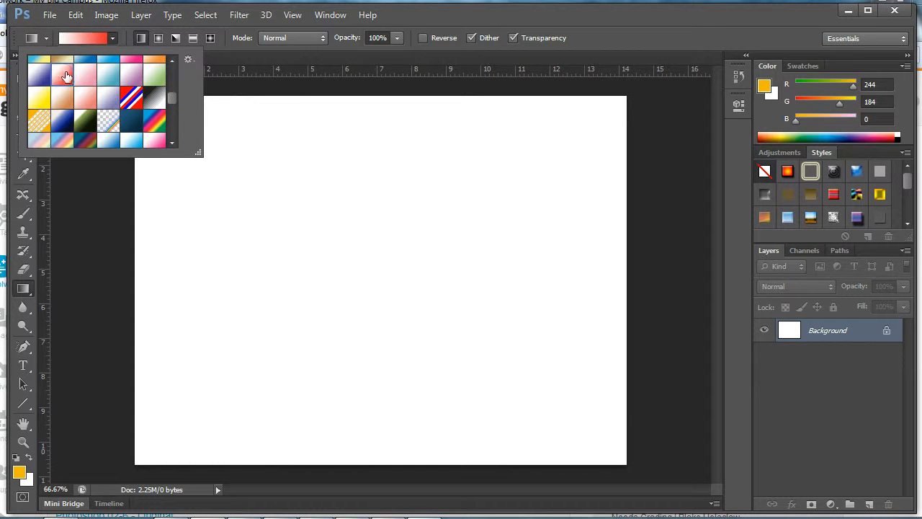
{"action": "left_click", "coordinate": [158, 38]}
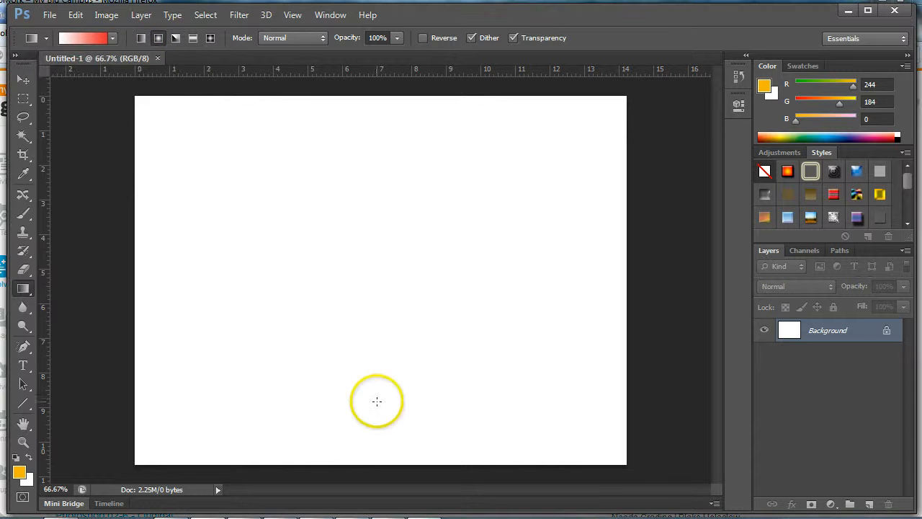
{"action": "left_click_drag", "start_coordinate": [359, 445], "coordinate": [358, 219]}
{"action": "left_click_drag", "start_coordinate": [359, 115], "coordinate": [358, 115]}
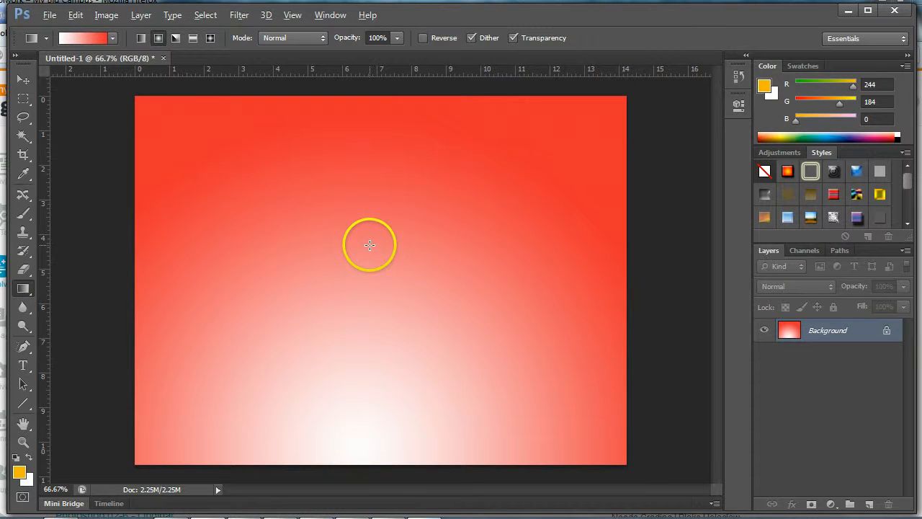
- Switch to Adobe Bridge and open the Courses network drive (L:) from Computer
{"action": "key", "text": "alt+Tab"}
{"action": "key", "text": "alt+Tab"}
{"action": "key", "text": "alt+Tab"}
{"action": "key", "text": "alt+Tab"}
{"action": "key", "text": "alt+Tab"}
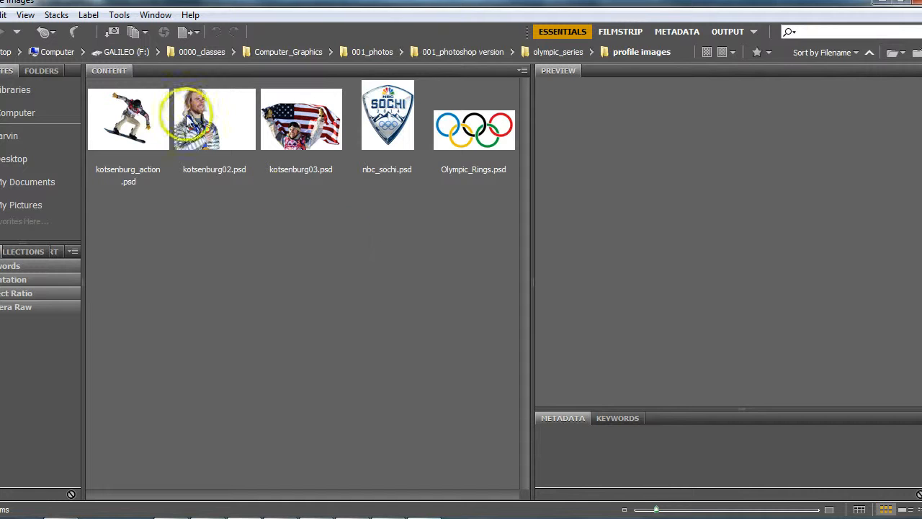
{"action": "left_click", "coordinate": [23, 113]}
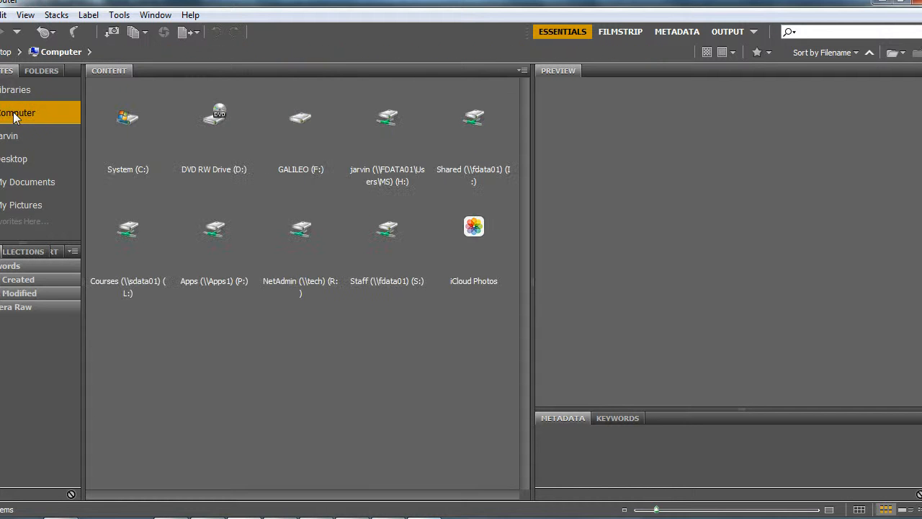
{"action": "left_click", "coordinate": [15, 120]}
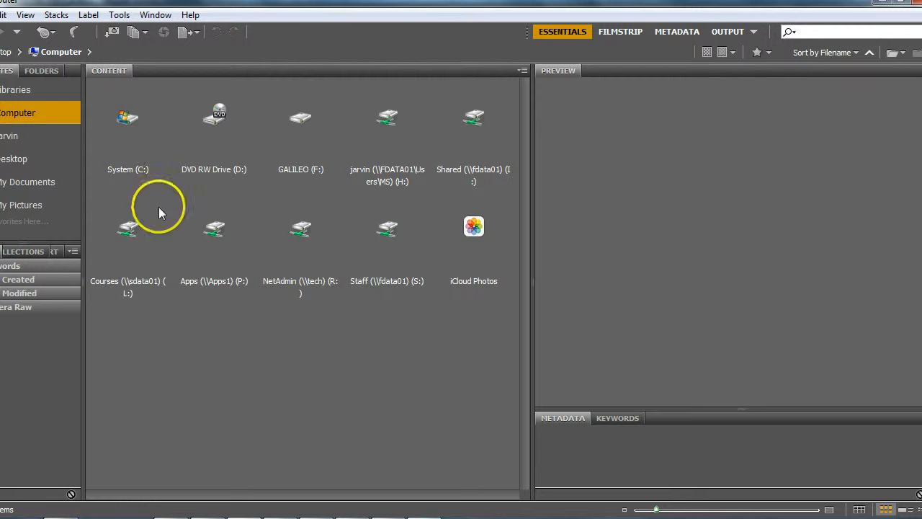
{"action": "double_click", "coordinate": [129, 252]}
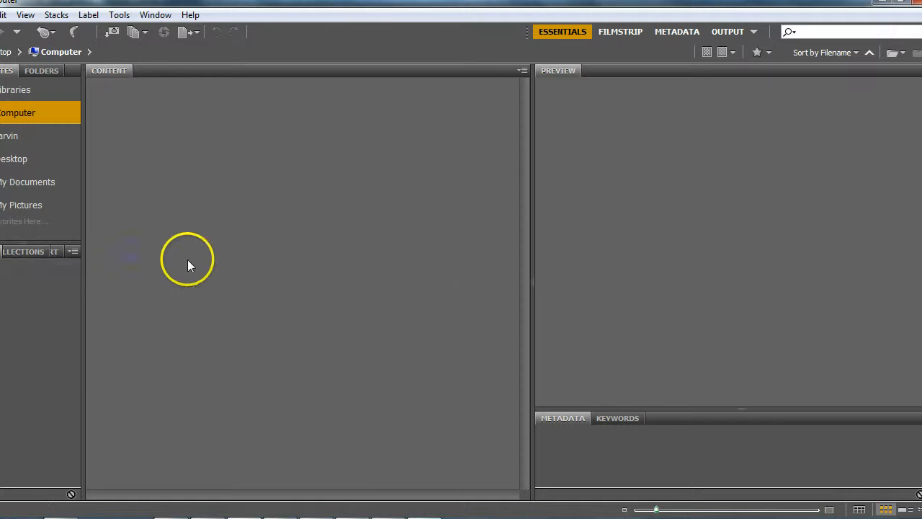
- Browse to the olympic_athlete_profile folder within the Period 1 Assignments folder and open Olympic_Rings.psd in Photoshop
{"action": "left_click", "coordinate": [128, 137]}
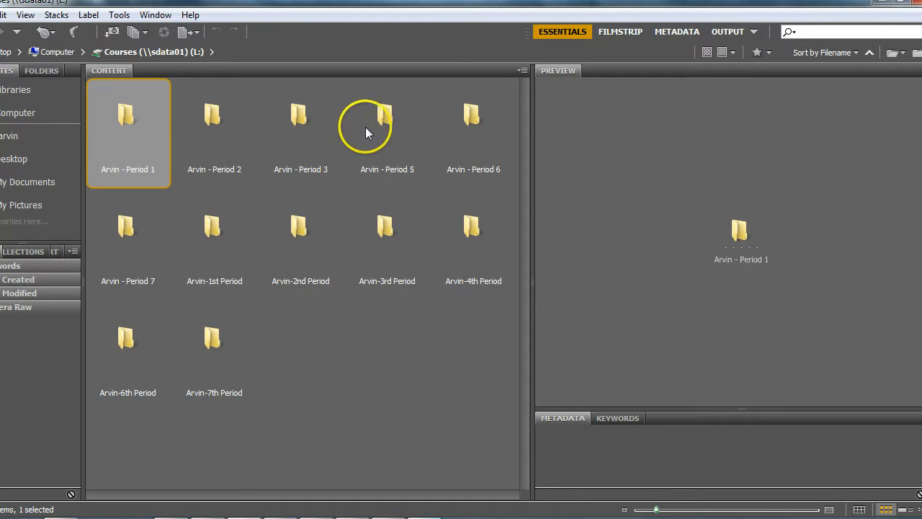
{"action": "double_click", "coordinate": [122, 113]}
{"action": "double_click", "coordinate": [128, 118]}
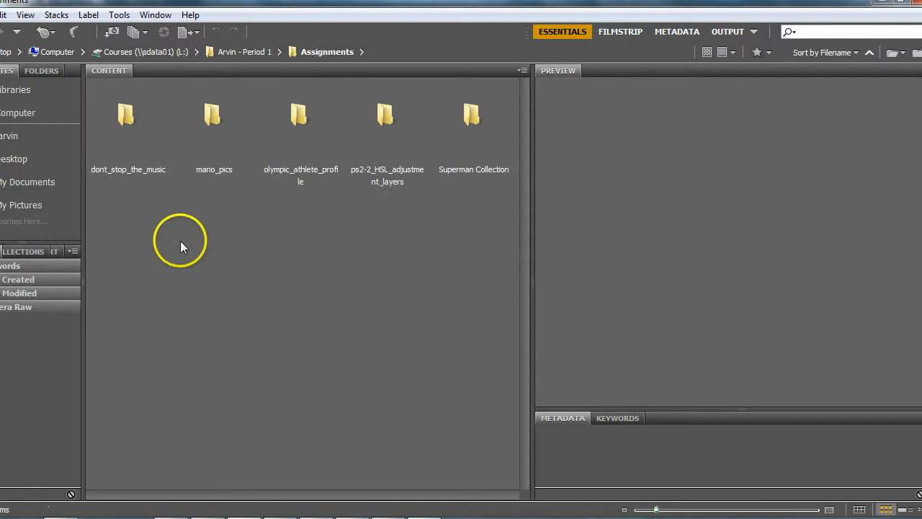
{"action": "left_click", "coordinate": [291, 177]}
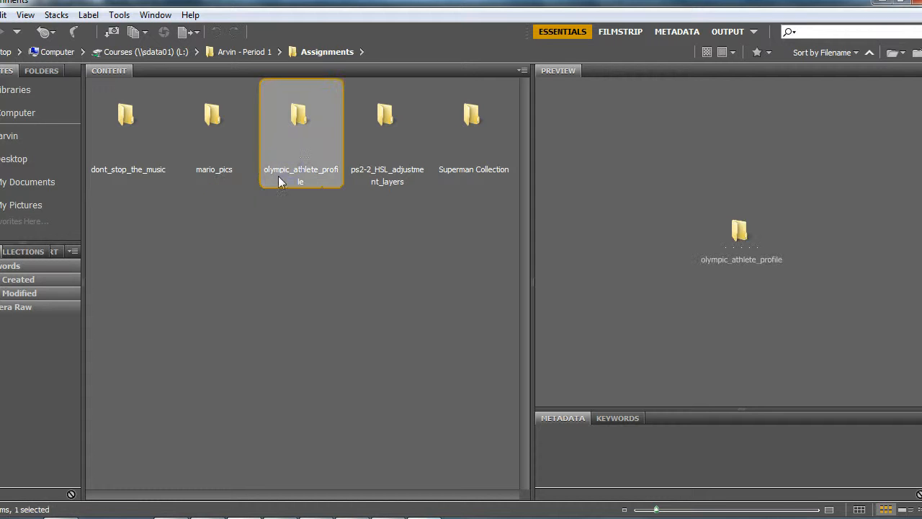
{"action": "double_click", "coordinate": [303, 109]}
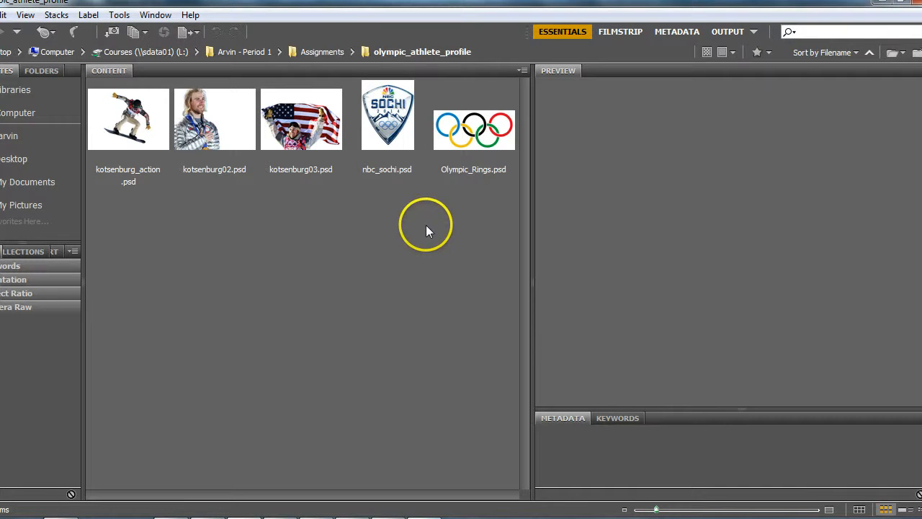
{"action": "left_click", "coordinate": [468, 144]}
{"action": "double_click", "coordinate": [468, 144]}
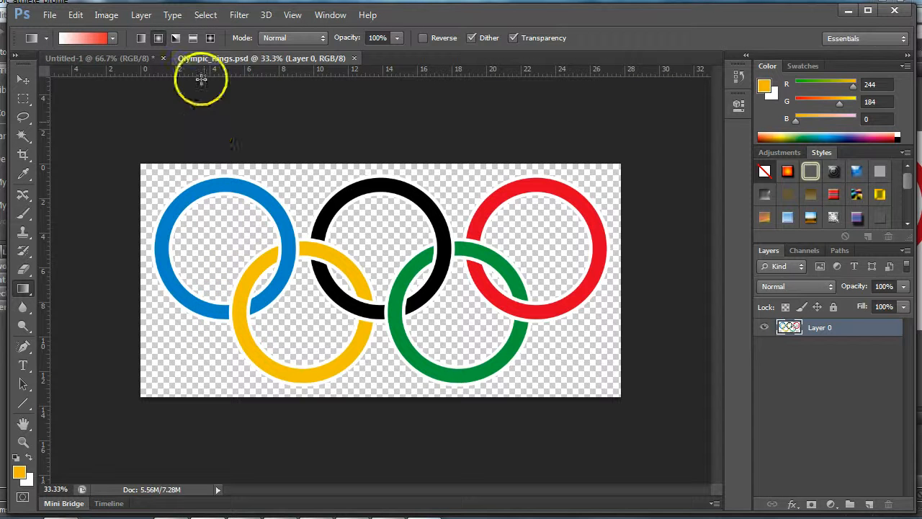
- Copy the entire Olympic rings image and paste it into the Untitled-1 gradient document as a new layer
{"action": "left_click", "coordinate": [201, 16]}
{"action": "left_click", "coordinate": [206, 30]}
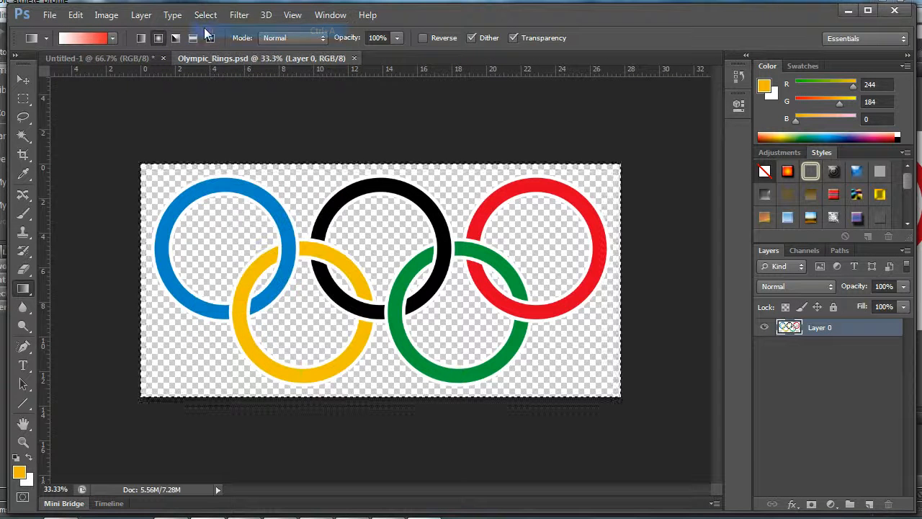
{"action": "left_click", "coordinate": [109, 56]}
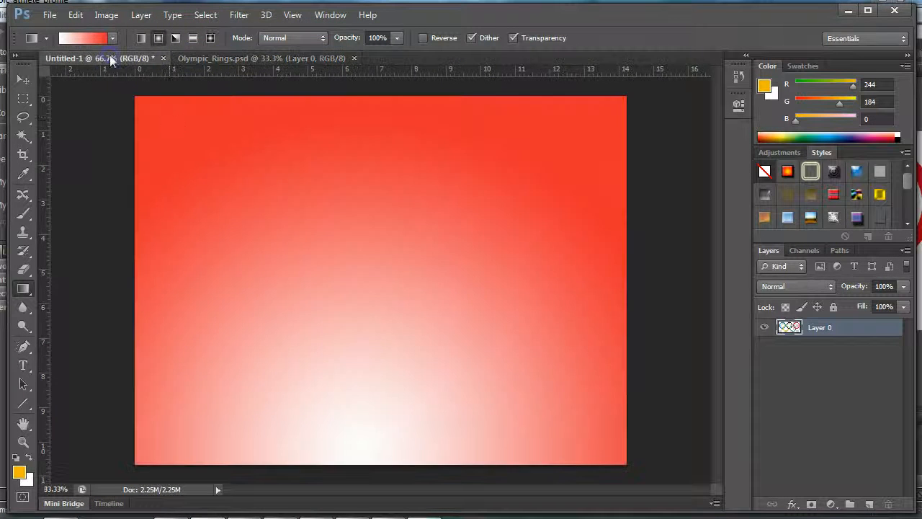
{"action": "key", "text": "ctrl+v"}
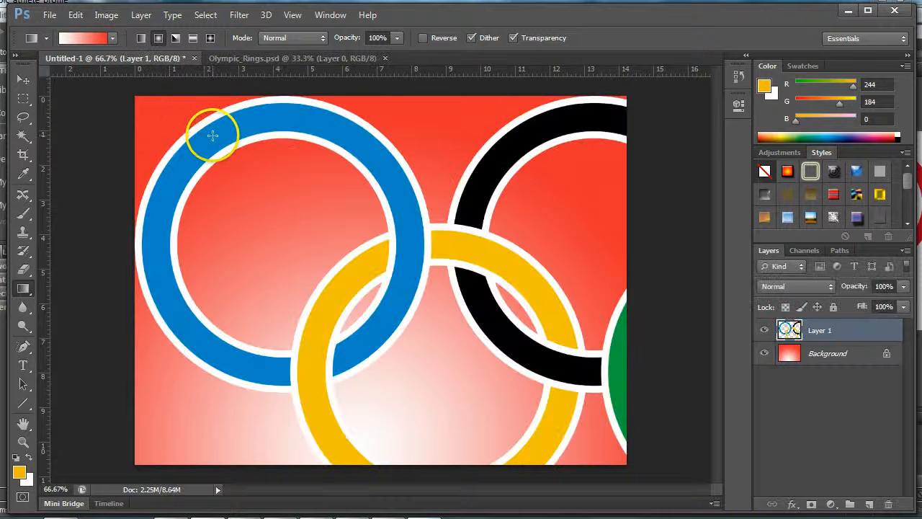
- Free-transform the rings to about 51% size and centre them across the upper part of the canvas
{"action": "key", "text": "ctrl+t"}
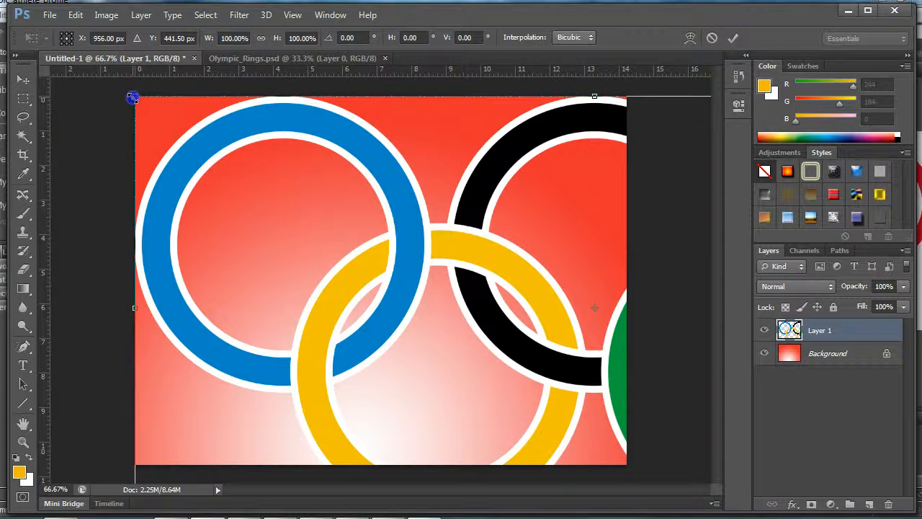
{"action": "left_click_drag", "start_coordinate": [132, 94], "coordinate": [481, 350]}
{"action": "left_click_drag", "start_coordinate": [558, 346], "coordinate": [148, 173]}
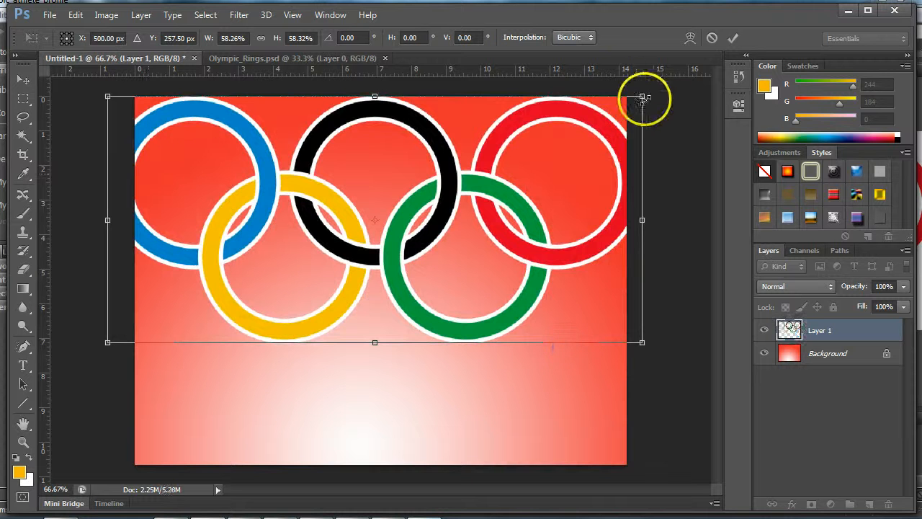
{"action": "left_click_drag", "start_coordinate": [641, 96], "coordinate": [602, 114]}
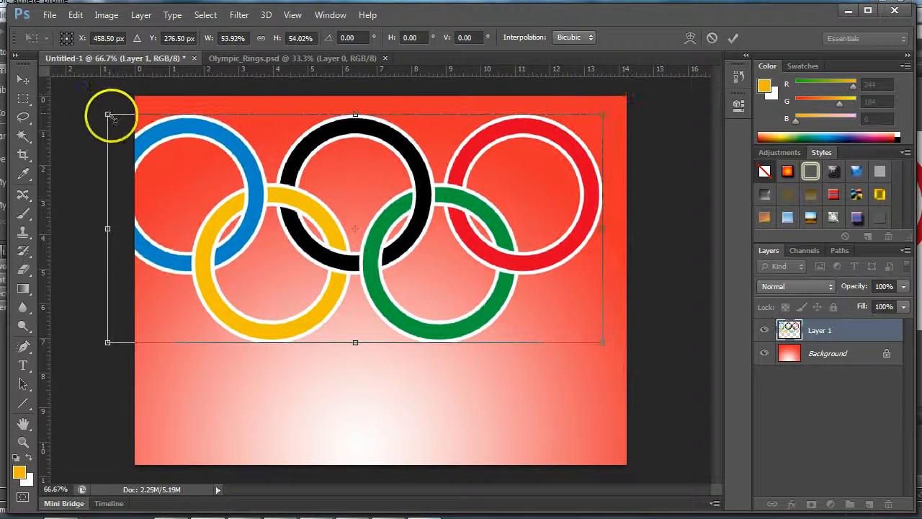
{"action": "left_click_drag", "start_coordinate": [107, 113], "coordinate": [136, 128]}
{"action": "mouse_move", "coordinate": [252, 178]}
{"action": "left_mouse_down"}
{"action": "mouse_move", "coordinate": [269, 157]}
{"action": "mouse_move", "coordinate": [247, 171]}
{"action": "left_mouse_up"}
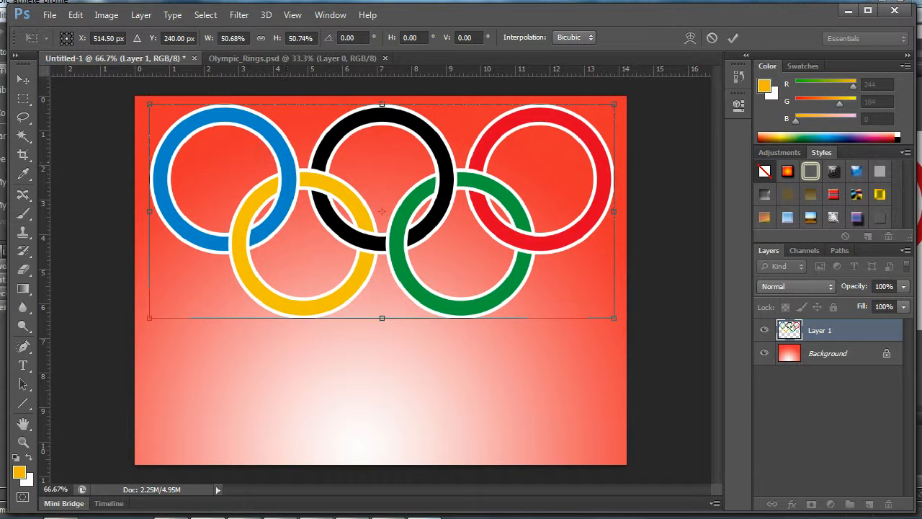
{"action": "key", "text": "Return"}
{"action": "key", "text": "g"}
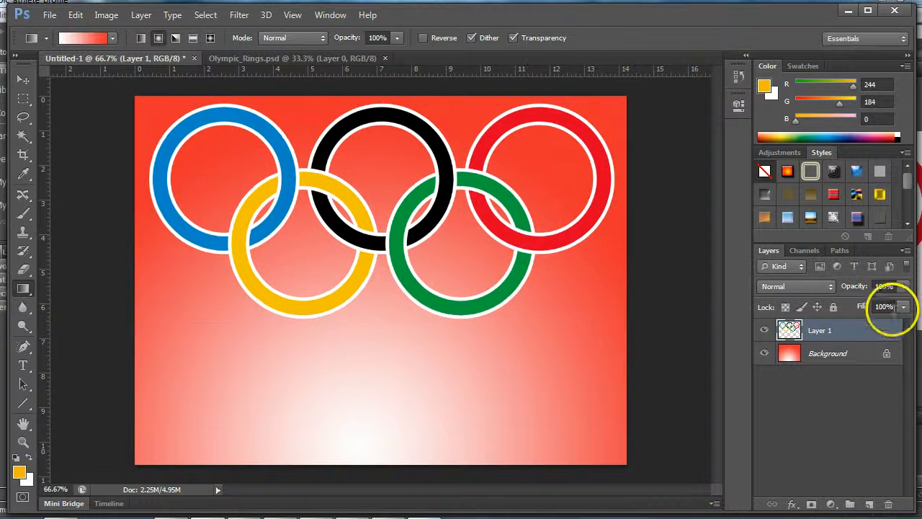
- Reduce the opacity of the rings layer to 44%
{"action": "left_click", "coordinate": [901, 288]}
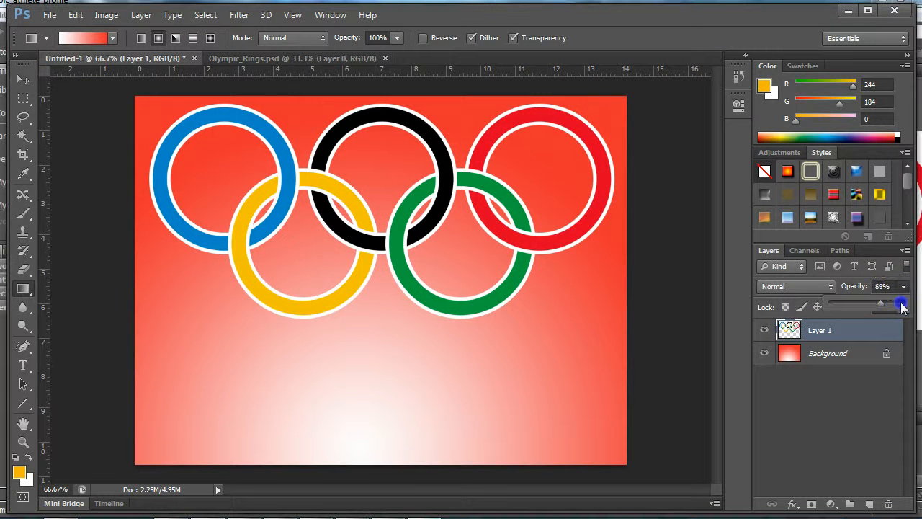
{"action": "left_click_drag", "start_coordinate": [902, 306], "coordinate": [902, 306]}
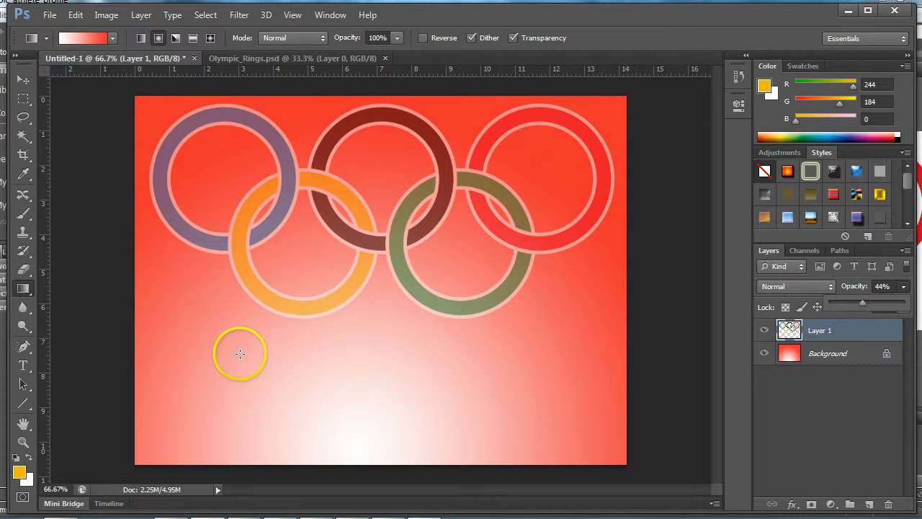
- Switch to Bridge and open kotsenburg02.psd from the olympic_athlete_profile folder in Photoshop
{"action": "key", "text": "alt+Tab"}
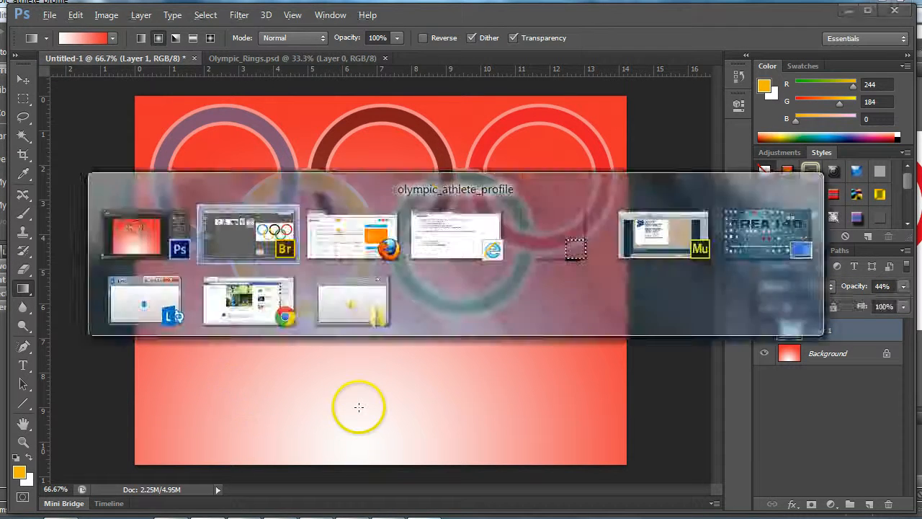
{"action": "left_click", "coordinate": [323, 324]}
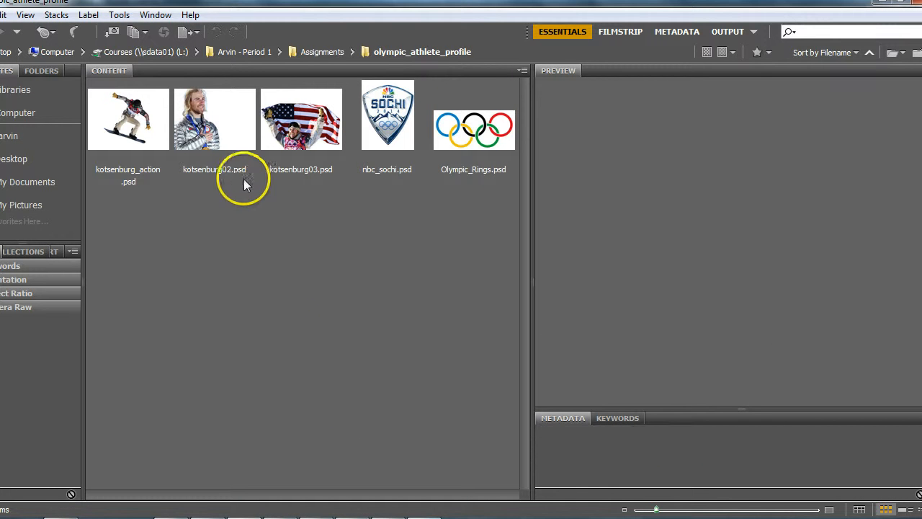
{"action": "left_click", "coordinate": [216, 137]}
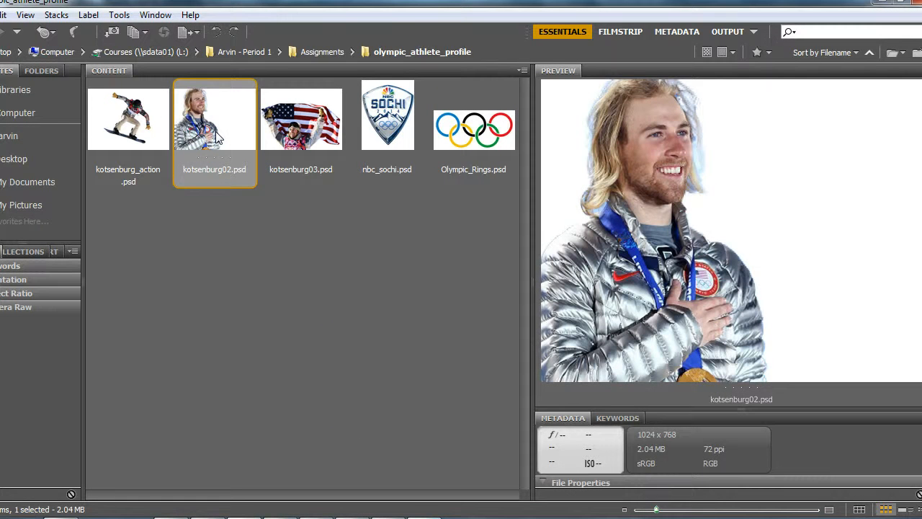
{"action": "double_click", "coordinate": [217, 135]}
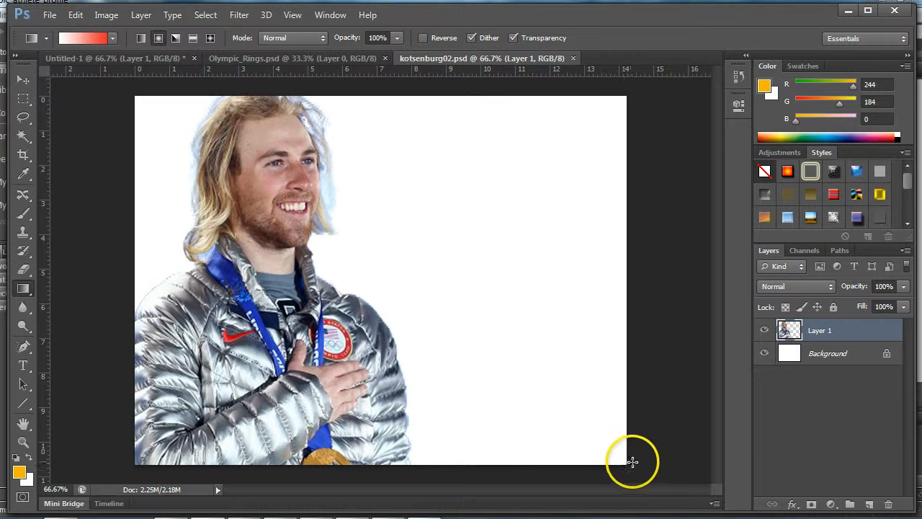
- Select the athlete's outline from Layer 1's contents and copy him into the Untitled-1 document as a new layer
{"action": "left_click", "coordinate": [790, 333], "text": "ctrl"}
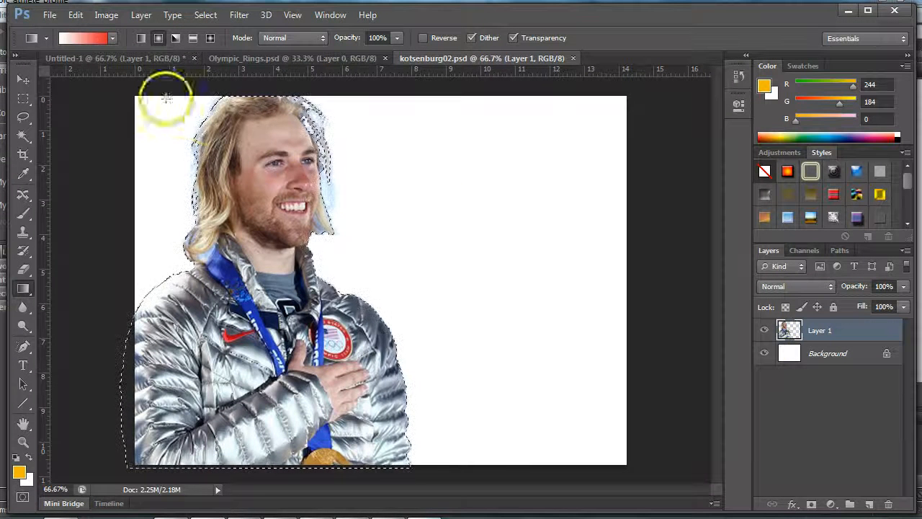
{"action": "left_click", "coordinate": [104, 57]}
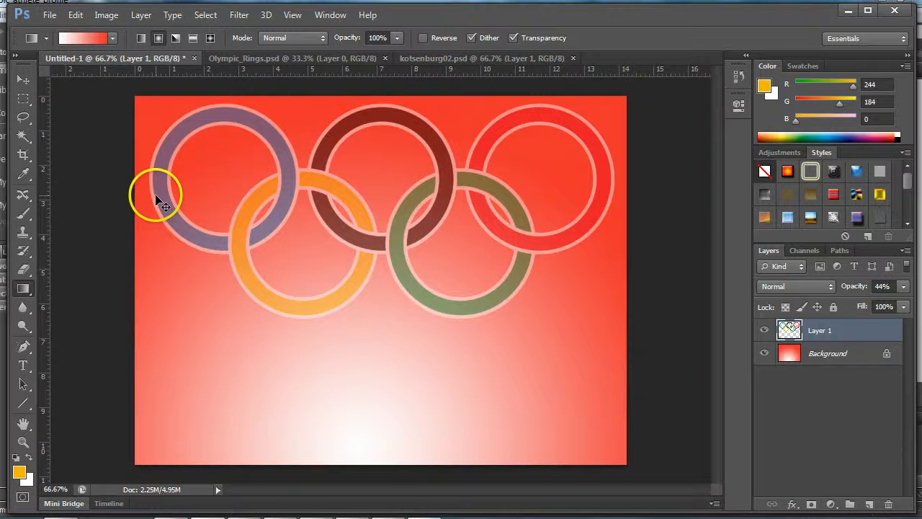
{"action": "key", "text": "ctrl+v"}
- Free-transform the pasted athlete portrait, keeping it at about 100% size, so it fills the left half of the canvas
{"action": "key", "text": "ctrl+t"}
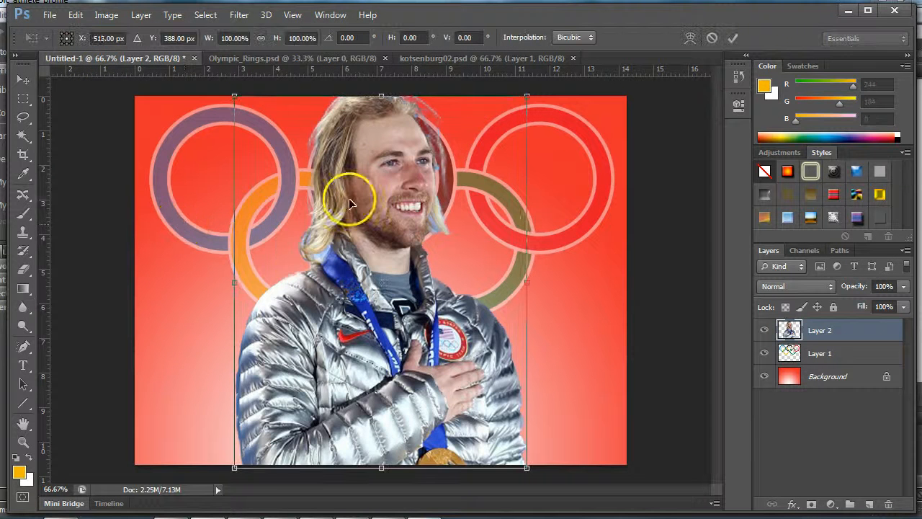
{"action": "left_click_drag", "start_coordinate": [380, 179], "coordinate": [382, 183]}
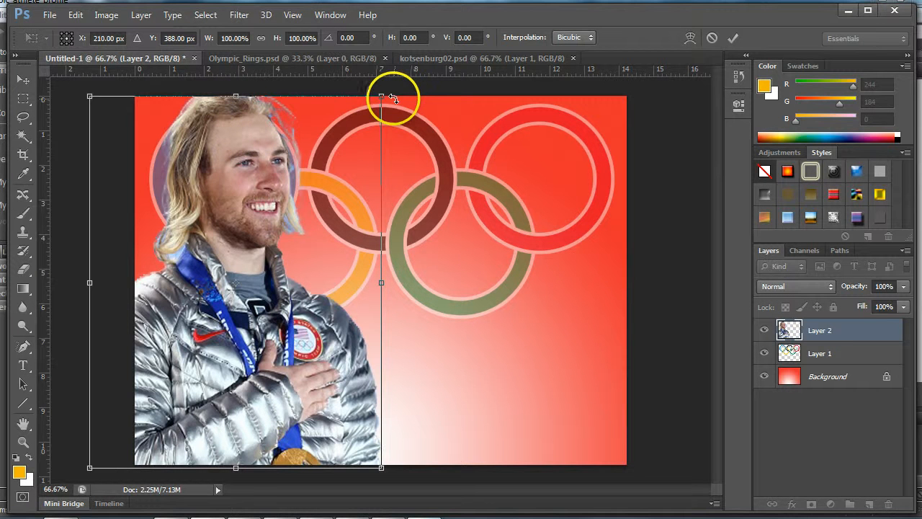
{"action": "left_click_drag", "start_coordinate": [384, 95], "coordinate": [370, 120]}
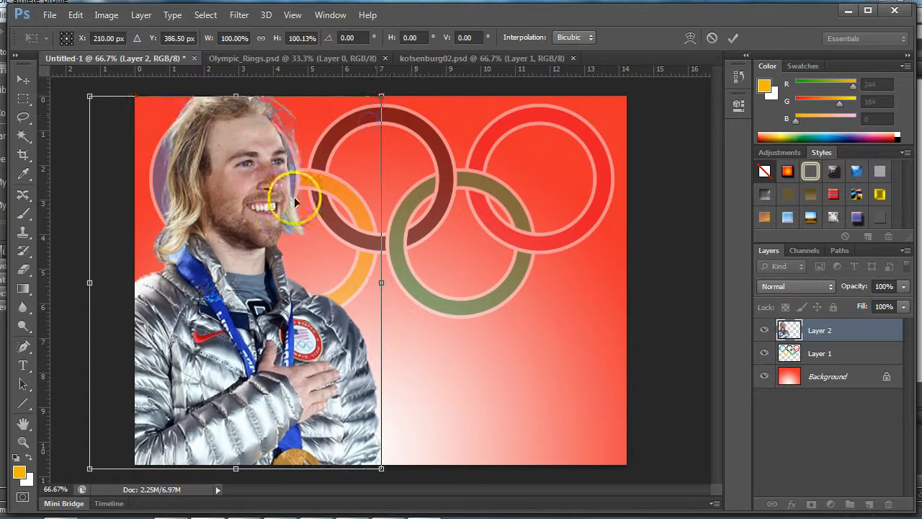
{"action": "key", "text": "Return"}
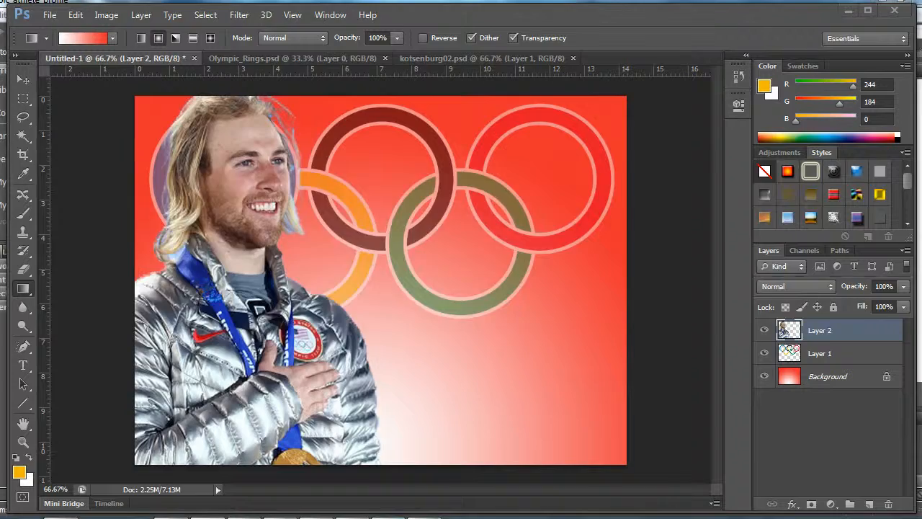
- Return to Bridge and open kotsenburg_action.psd in Photoshop
{"action": "key", "text": "alt+Tab"}
{"action": "key", "text": "alt+Tab"}
{"action": "key", "text": "alt+Tab"}
{"action": "key", "text": "alt+Tab"}
{"action": "key", "text": "alt+Tab"}
{"action": "key", "text": "alt+Tab"}
{"action": "key", "text": "alt+Tab"}
{"action": "key", "text": "alt+Tab"}
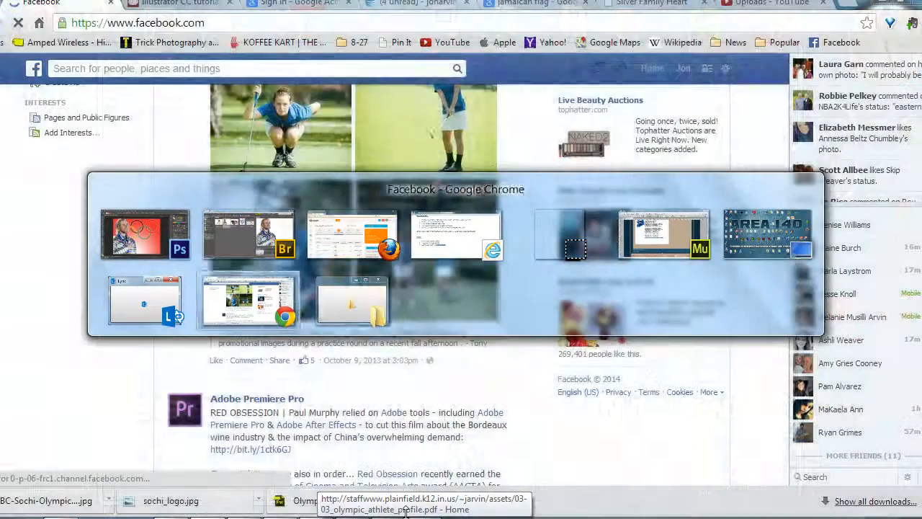
{"action": "key", "text": "alt+Tab"}
{"action": "key", "text": "alt+Tab"}
{"action": "key", "text": "alt+Tab"}
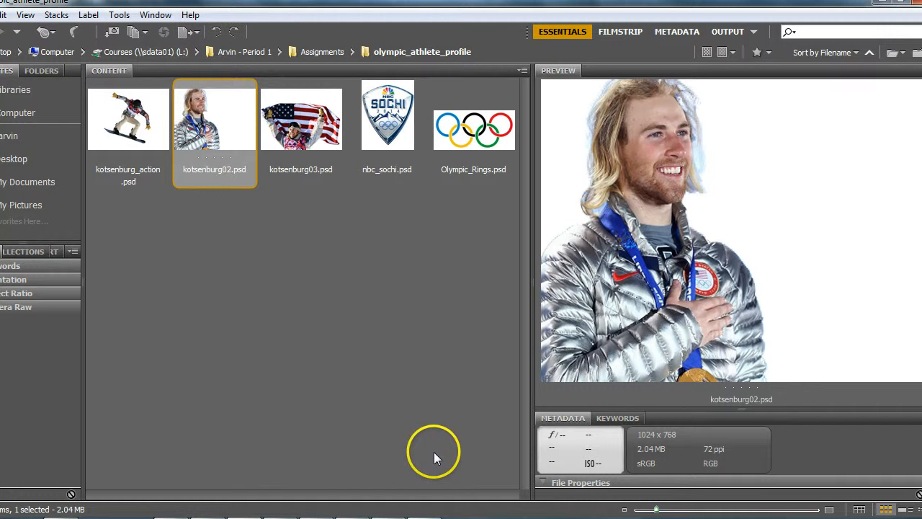
{"action": "double_click", "coordinate": [127, 122]}
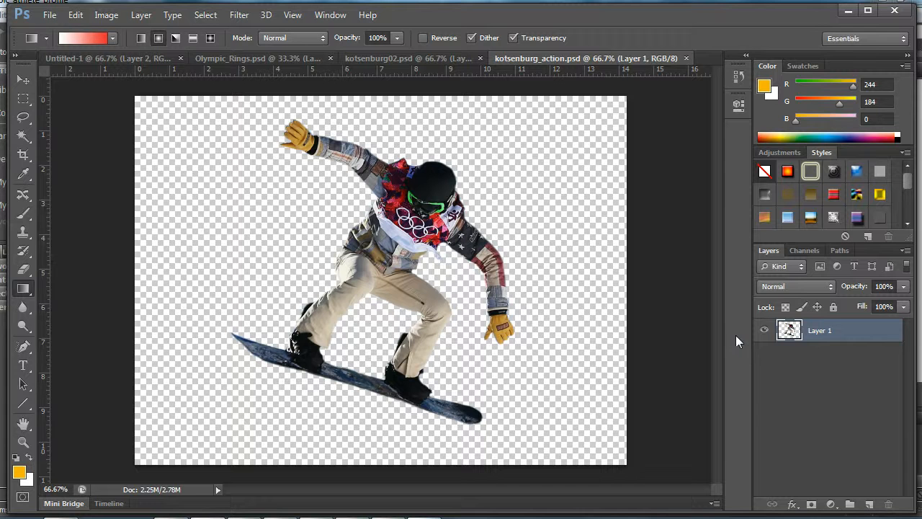
- Select the snowboarder's outline and copy him into the Untitled-1 document as a new layer
{"action": "left_click", "coordinate": [790, 331], "text": "ctrl"}
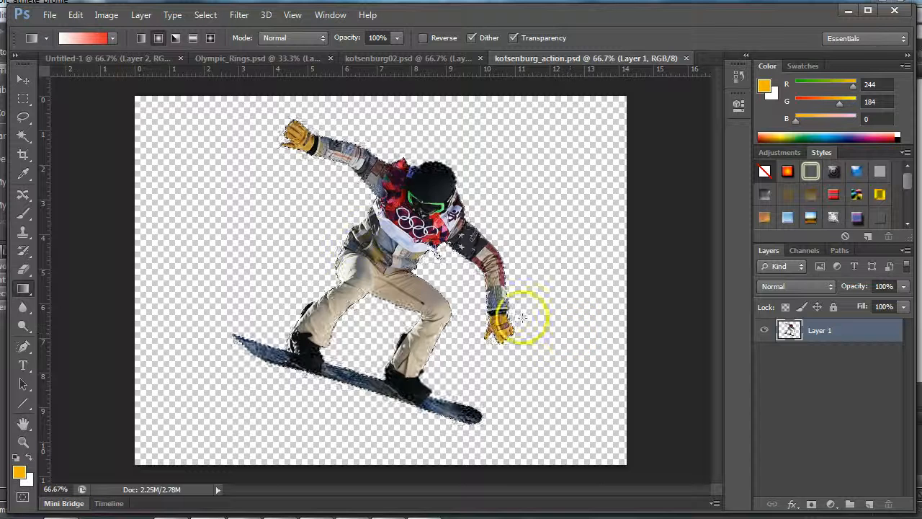
{"action": "left_click", "coordinate": [97, 60]}
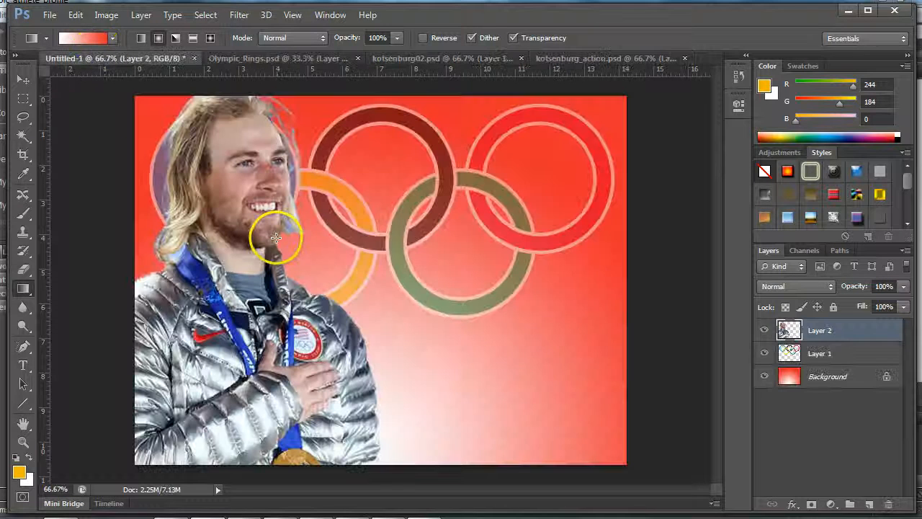
{"action": "left_click_drag", "start_coordinate": [276, 238], "coordinate": [282, 246]}
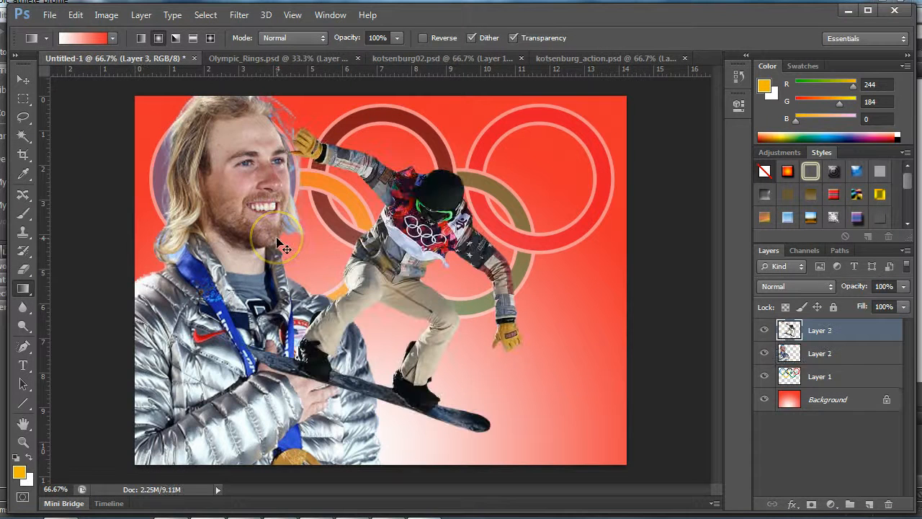
- Scale the snowboarder to about 72% over the green and red rings, and reduce the layer's opacity to 52%
{"action": "key", "text": "ctrl+t"}
{"action": "left_click_drag", "start_coordinate": [561, 119], "coordinate": [444, 211]}
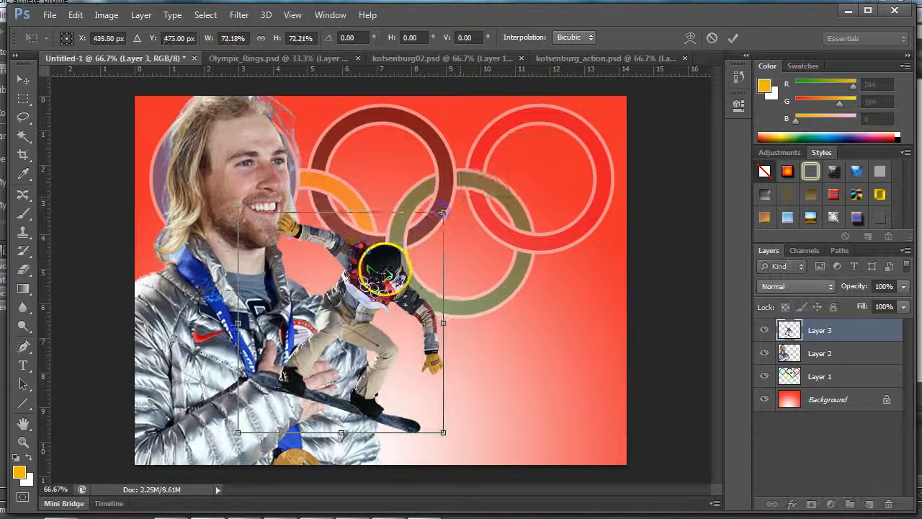
{"action": "left_click_drag", "start_coordinate": [383, 272], "coordinate": [521, 196]}
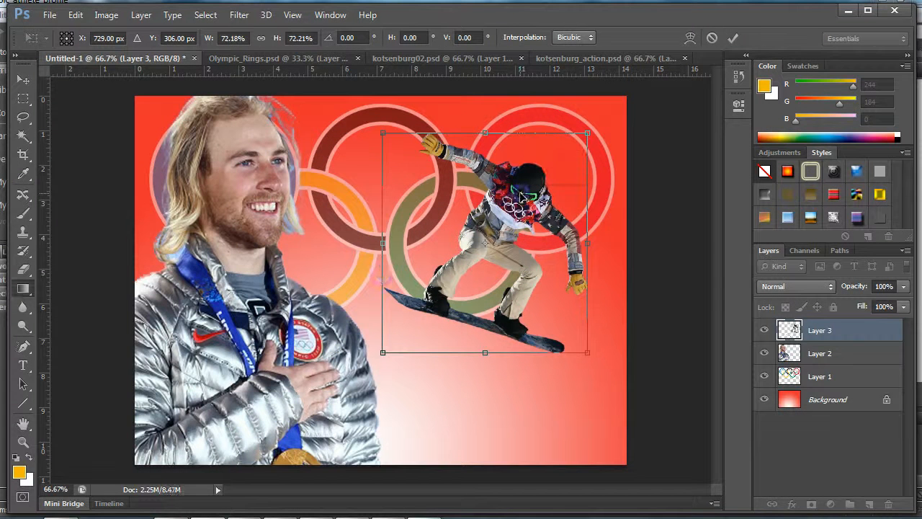
{"action": "key", "text": "Return"}
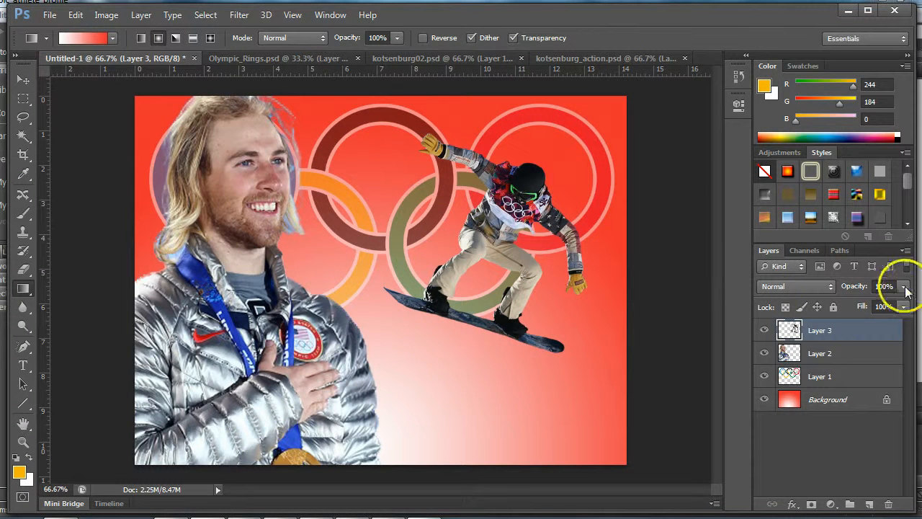
{"action": "left_click", "coordinate": [904, 287]}
{"action": "left_click_drag", "start_coordinate": [904, 303], "coordinate": [868, 302]}
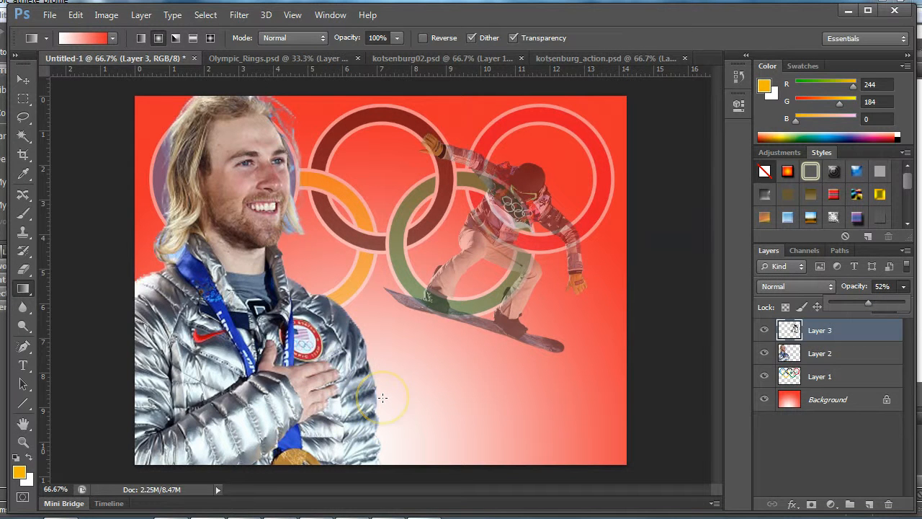
- Open nbc_sochi.psd from Bridge and copy the shield logo into the Untitled-1 document as a new layer
{"action": "key", "text": "alt+Tab"}
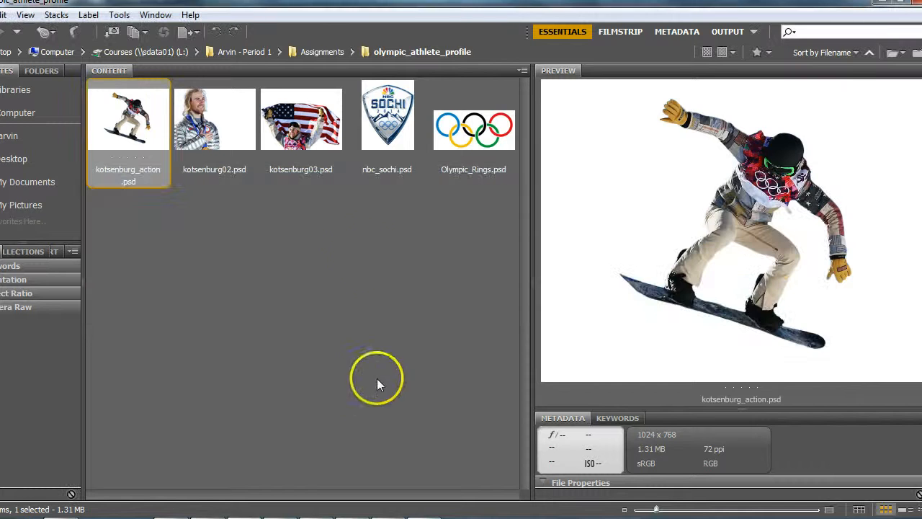
{"action": "left_click", "coordinate": [393, 130]}
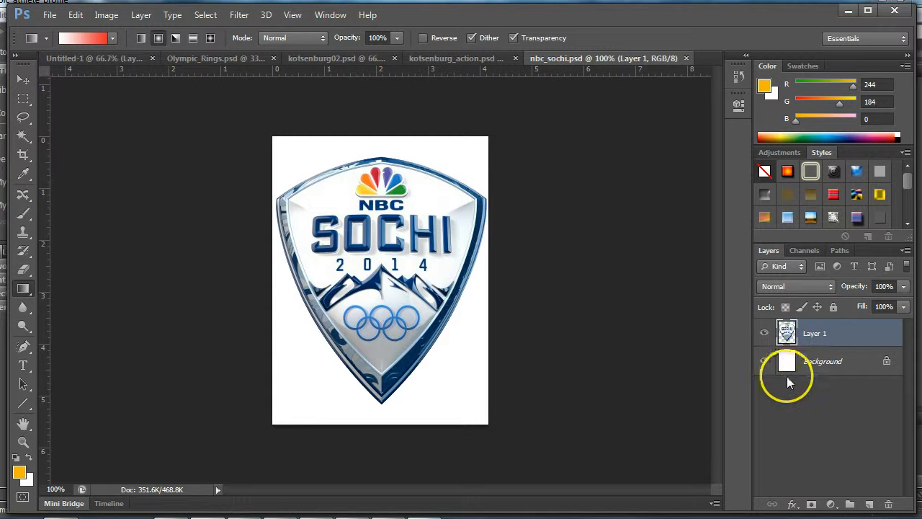
{"action": "left_click", "coordinate": [786, 333], "text": "ctrl"}
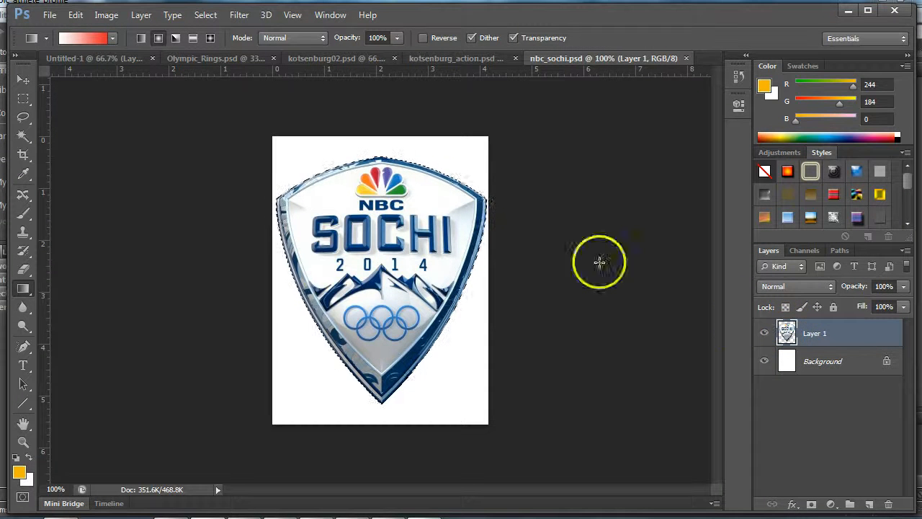
{"action": "left_click", "coordinate": [80, 58]}
{"action": "left_click_drag", "start_coordinate": [147, 121], "coordinate": [148, 122]}
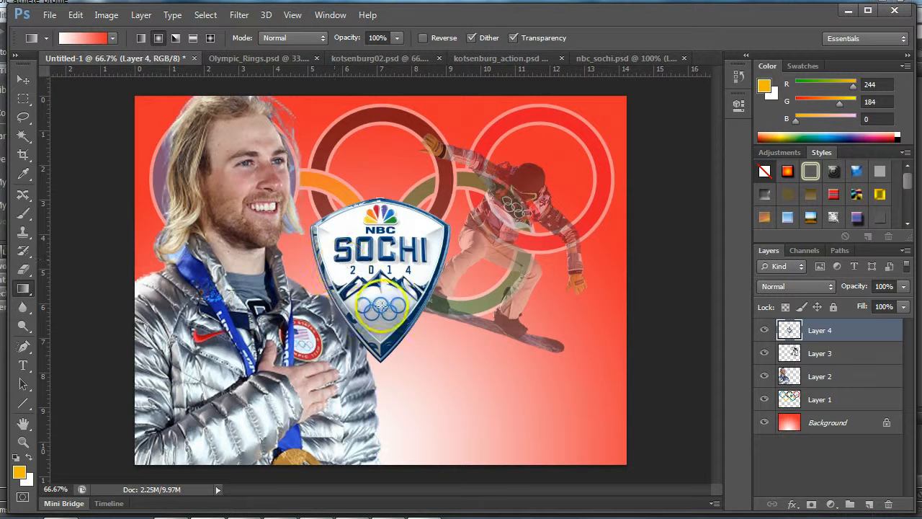
- Scale the NBC Sochi logo to about 67% and place it over the lower left of the athlete's jacket
{"action": "key", "text": "ctrl+t"}
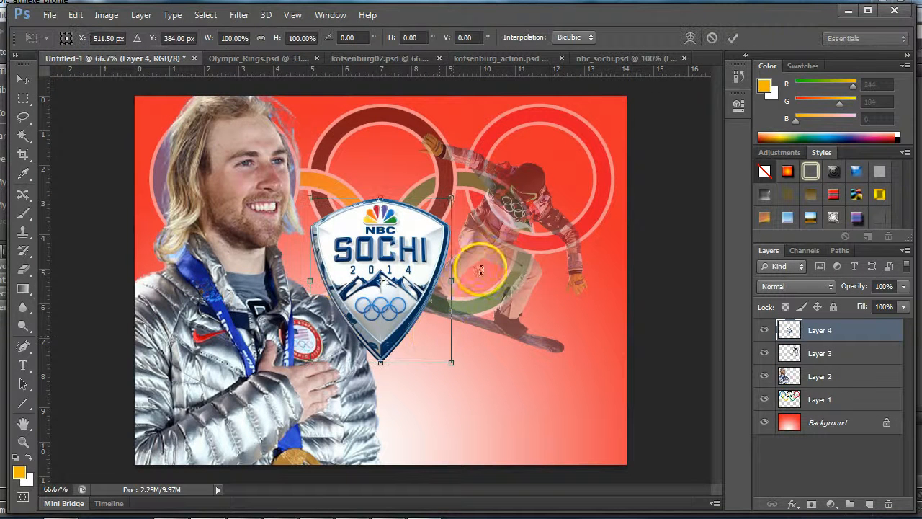
{"action": "left_click_drag", "start_coordinate": [453, 202], "coordinate": [405, 252]}
{"action": "mouse_move", "coordinate": [376, 298]}
{"action": "left_mouse_down"}
{"action": "mouse_move", "coordinate": [353, 331]}
{"action": "mouse_move", "coordinate": [233, 388]}
{"action": "mouse_move", "coordinate": [236, 370]}
{"action": "left_mouse_up"}
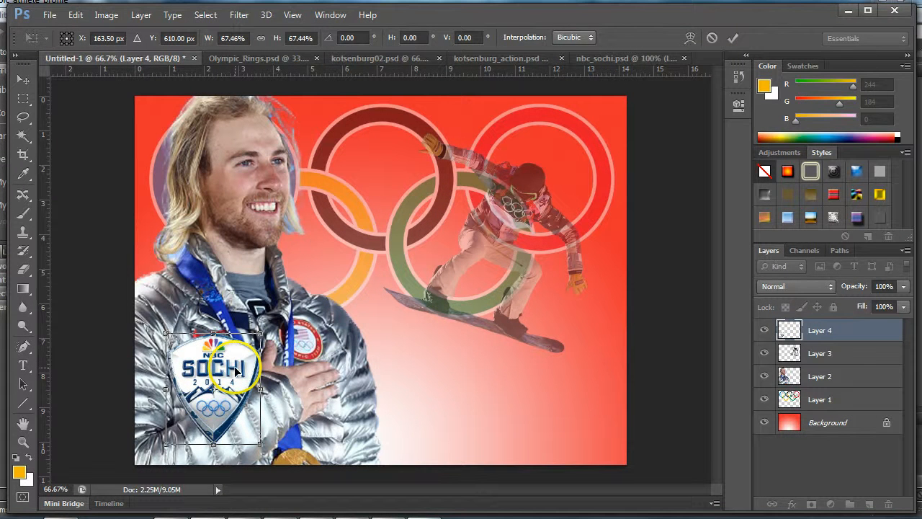
{"action": "key", "text": "Return"}
{"action": "key", "text": "g"}
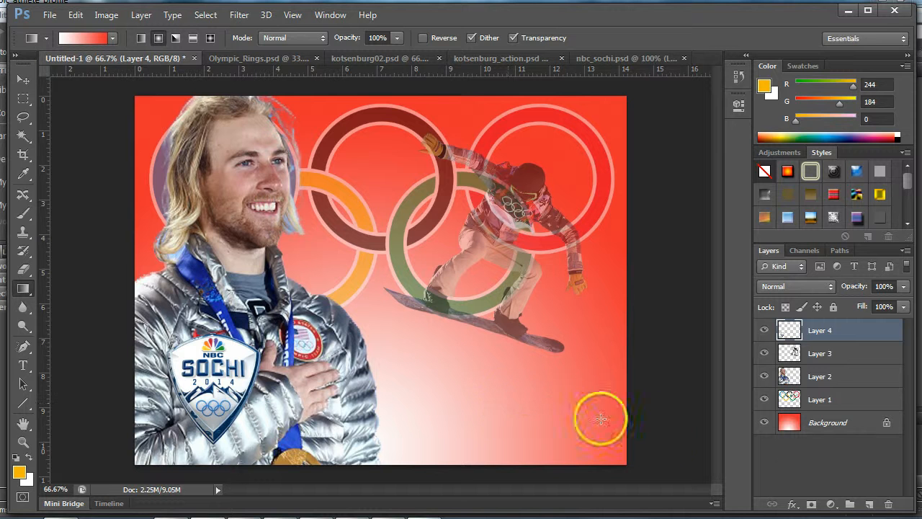
- Add an Outer Glow to the NBC Sochi logo layer with 19% spread and 32 px size
{"action": "left_click", "coordinate": [792, 504]}
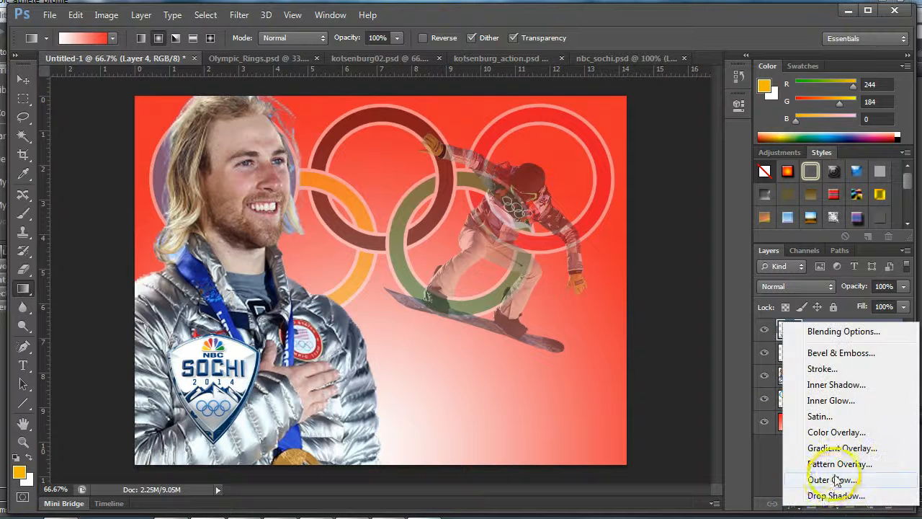
{"action": "left_click", "coordinate": [834, 479]}
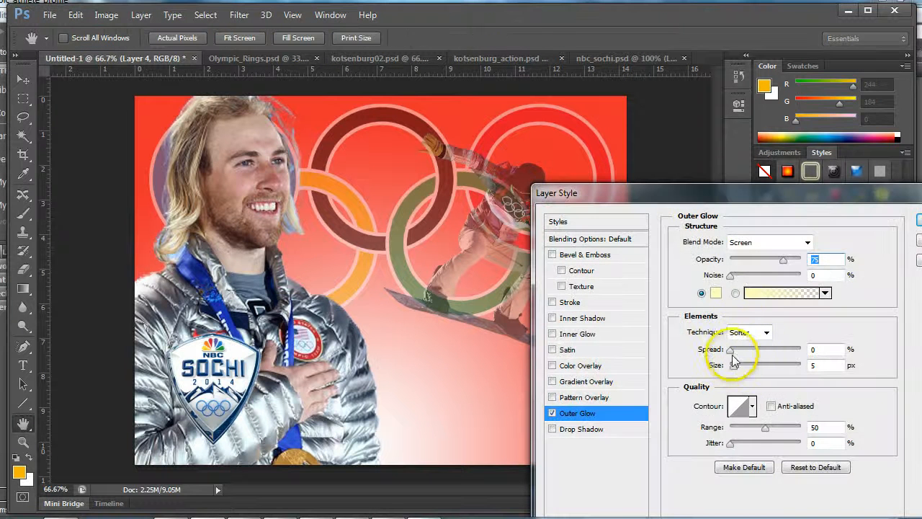
{"action": "left_click", "coordinate": [732, 352]}
{"action": "left_click", "coordinate": [736, 368]}
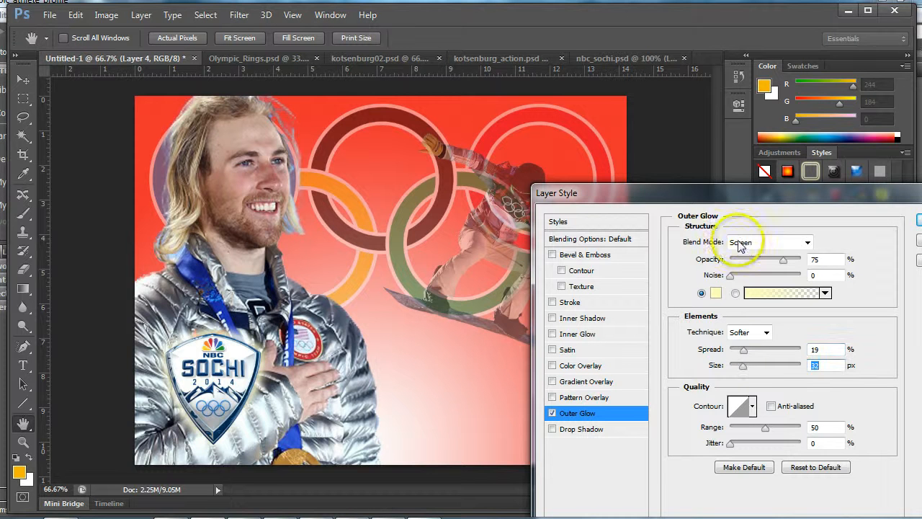
{"action": "left_click_drag", "start_coordinate": [737, 197], "coordinate": [576, 129]}
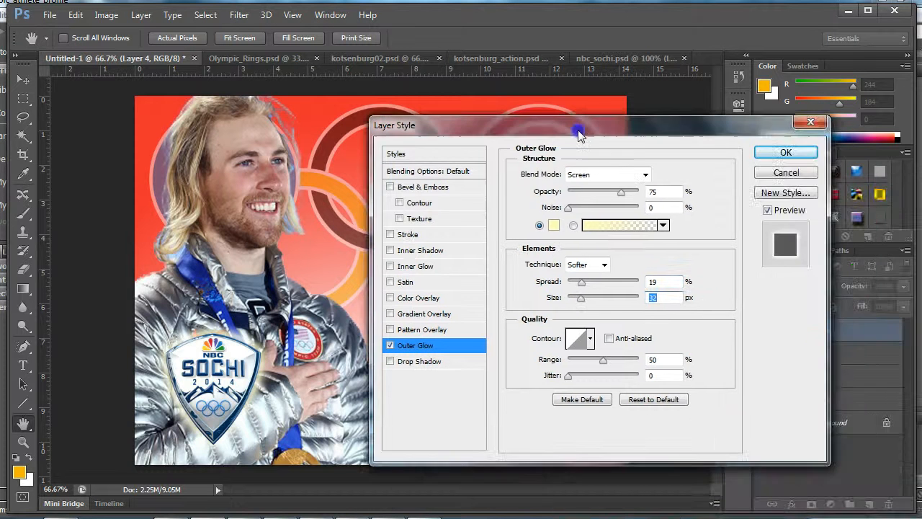
{"action": "left_click", "coordinate": [780, 150]}
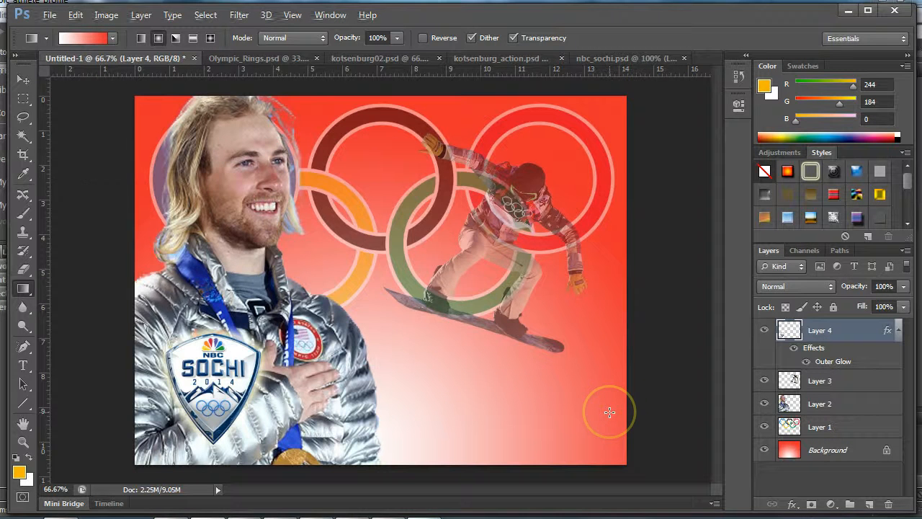
- Switch to the assignment sheet in Internet Explorer and check the required athlete name and gold-medal event text
{"action": "key", "text": "alt+Tab"}
{"action": "key", "text": "alt+Tab"}
{"action": "key", "text": "alt+Tab"}
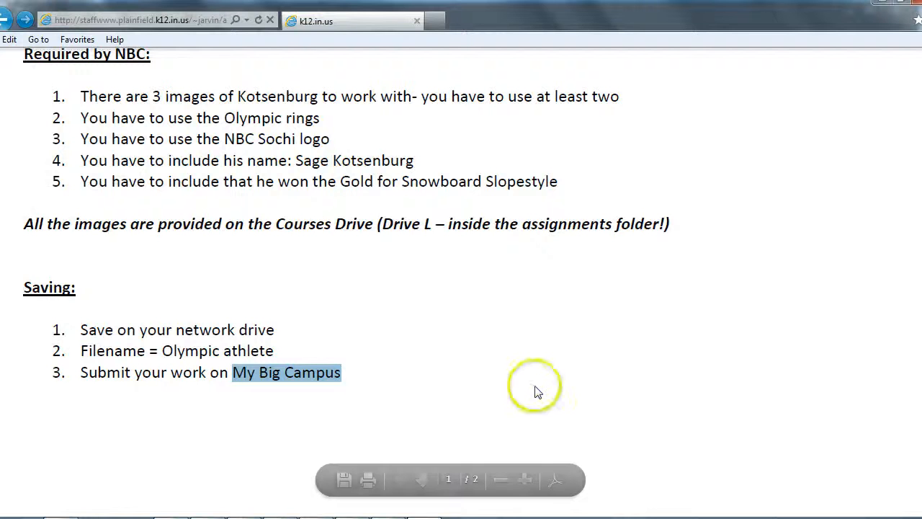
{"action": "left_click_drag", "start_coordinate": [296, 160], "coordinate": [394, 158]}
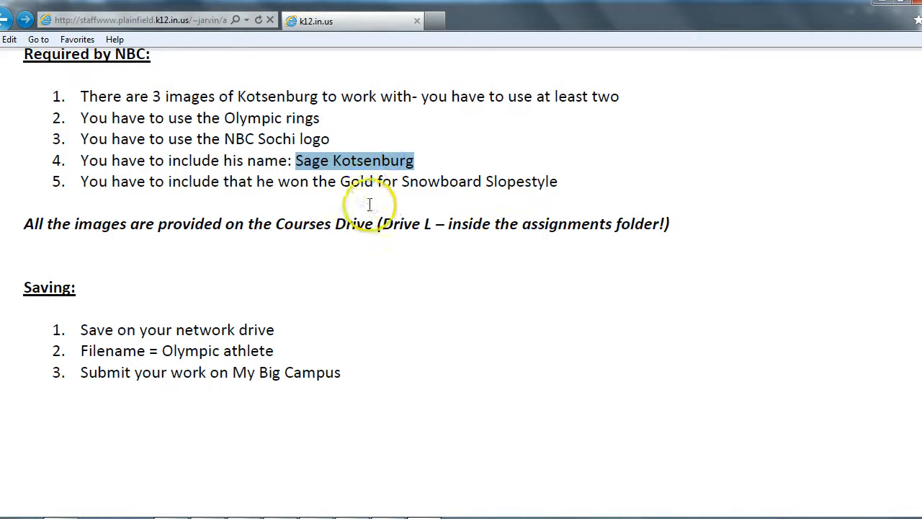
{"action": "left_click", "coordinate": [343, 183]}
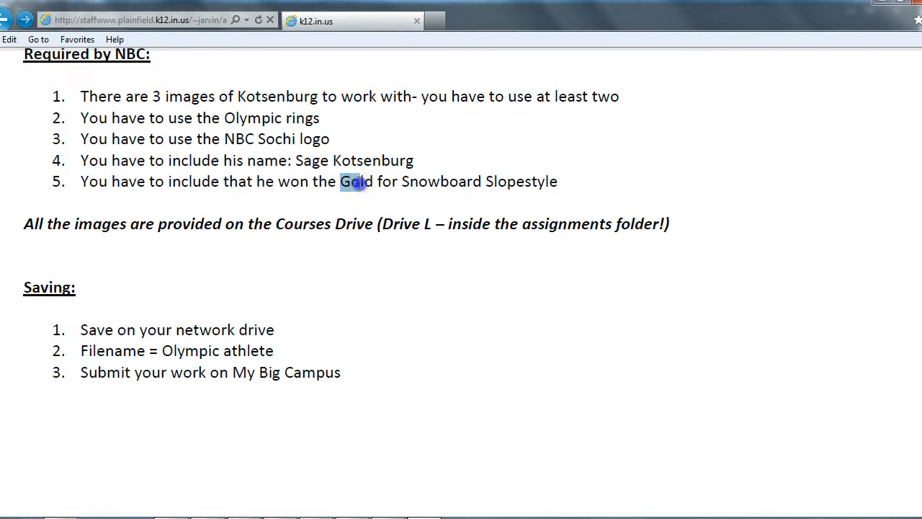
- Switch back to Photoshop and, on a new layer, marquee-select a wide horizontal band from the logo to the canvas's right edge
{"action": "left_click_drag", "start_coordinate": [375, 181], "coordinate": [496, 181]}
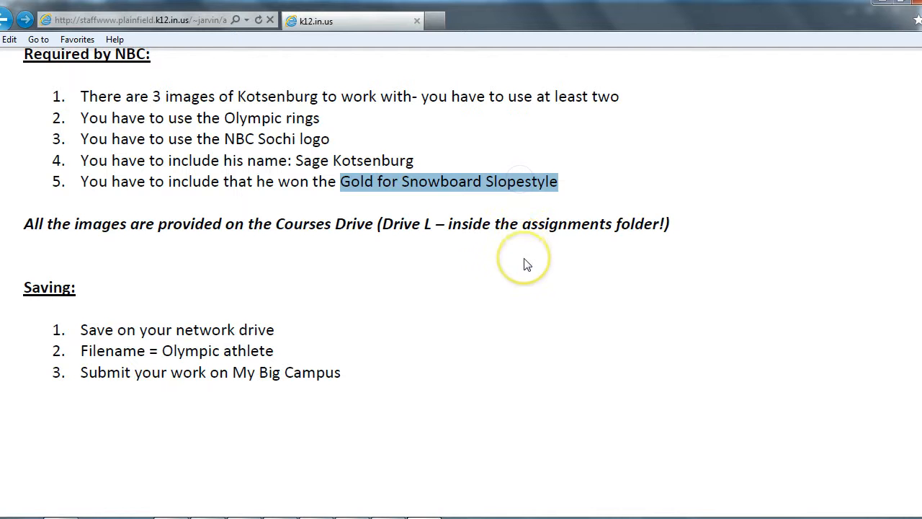
{"action": "key", "text": "alt+Tab"}
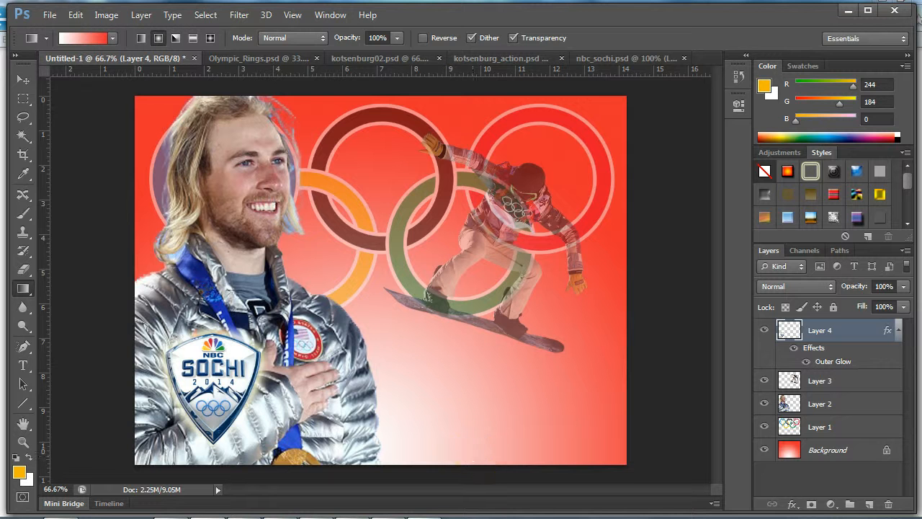
{"action": "left_click", "coordinate": [871, 504]}
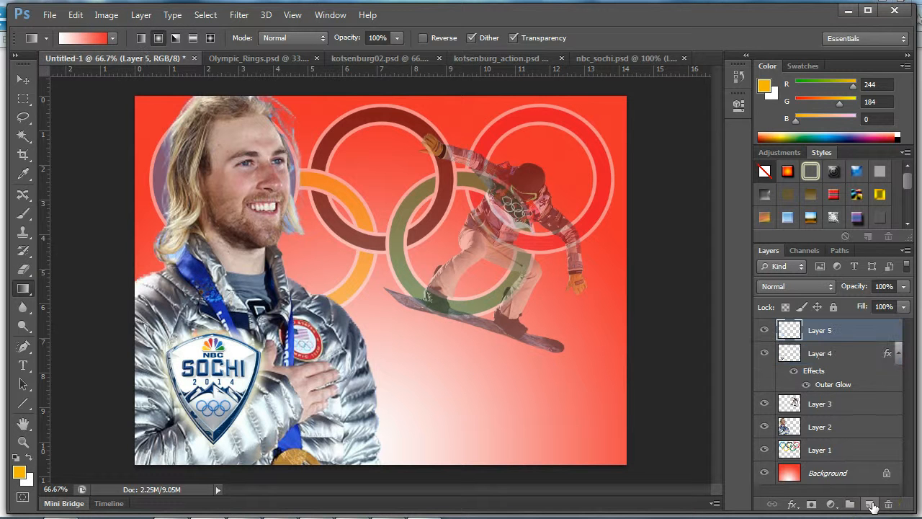
{"action": "left_click", "coordinate": [26, 98]}
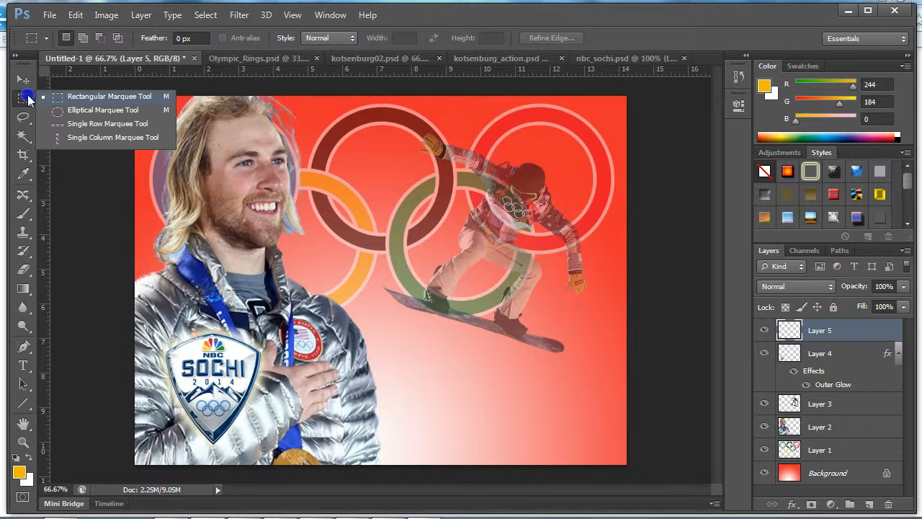
{"action": "left_click_drag", "start_coordinate": [673, 387], "coordinate": [256, 430]}
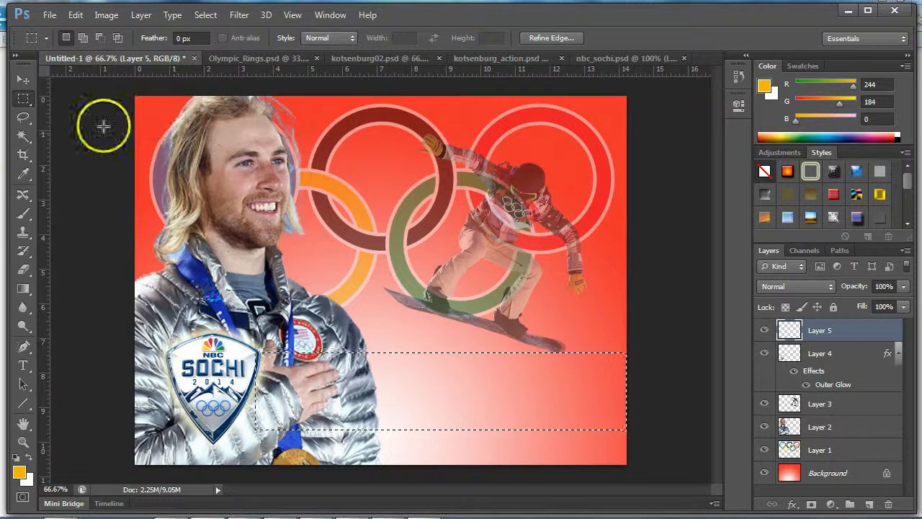
- Fill the selected band with the foreground-to-transparent gold gradient, solid at its right end and fading toward the athlete, and deselect
{"action": "left_click", "coordinate": [27, 288]}
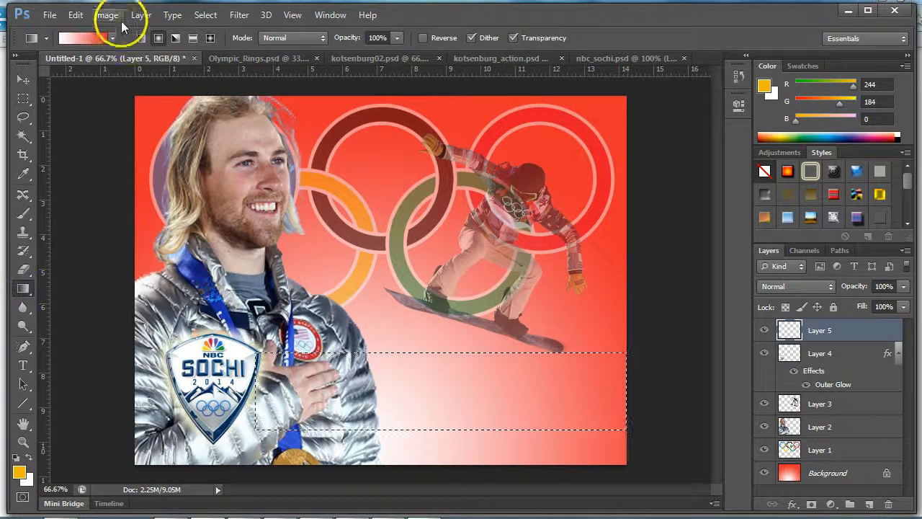
{"action": "left_click", "coordinate": [115, 39]}
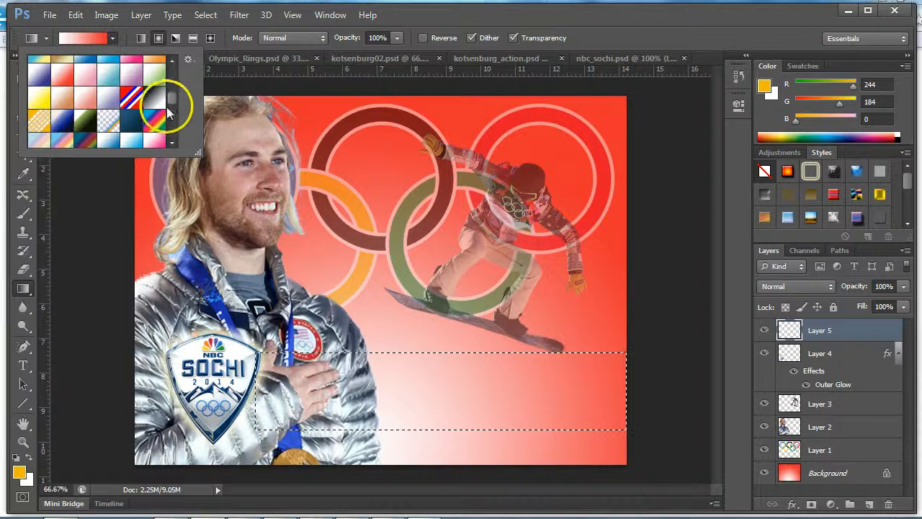
{"action": "left_click_drag", "start_coordinate": [174, 105], "coordinate": [177, 65]}
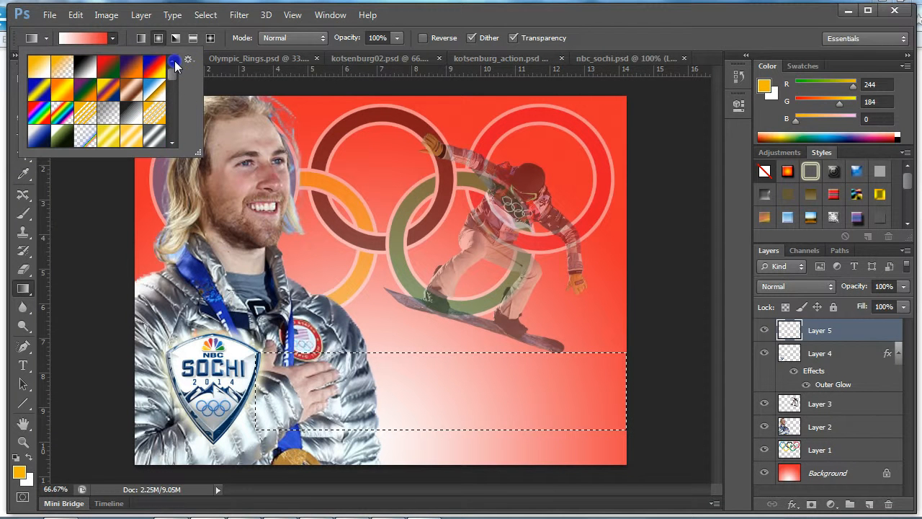
{"action": "left_click", "coordinate": [63, 70]}
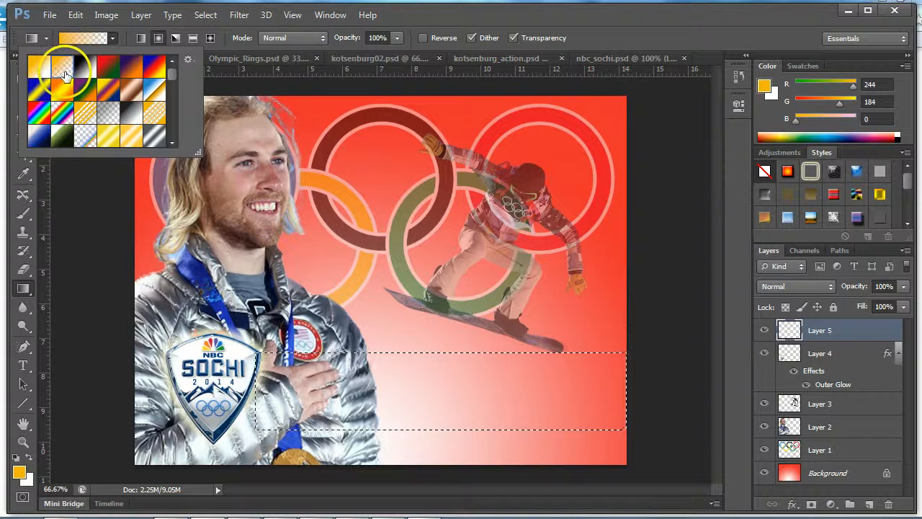
{"action": "left_click", "coordinate": [63, 67]}
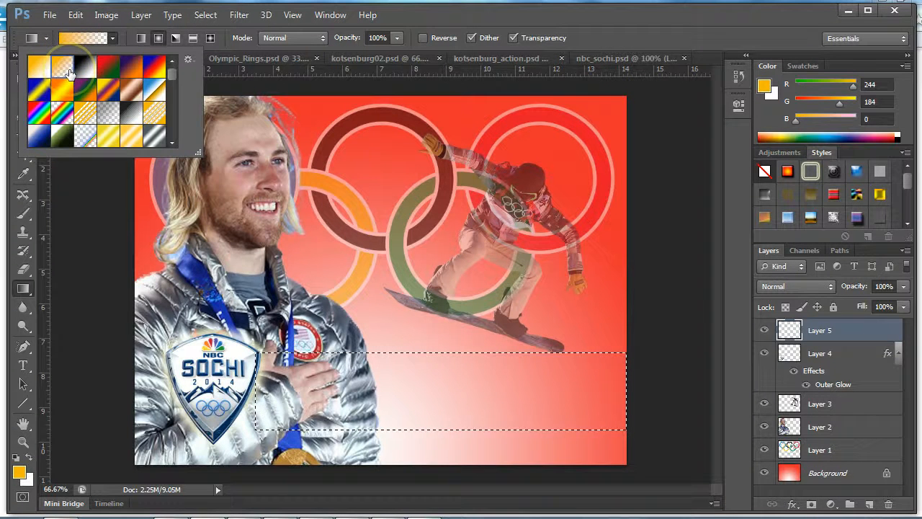
{"action": "left_click", "coordinate": [612, 391]}
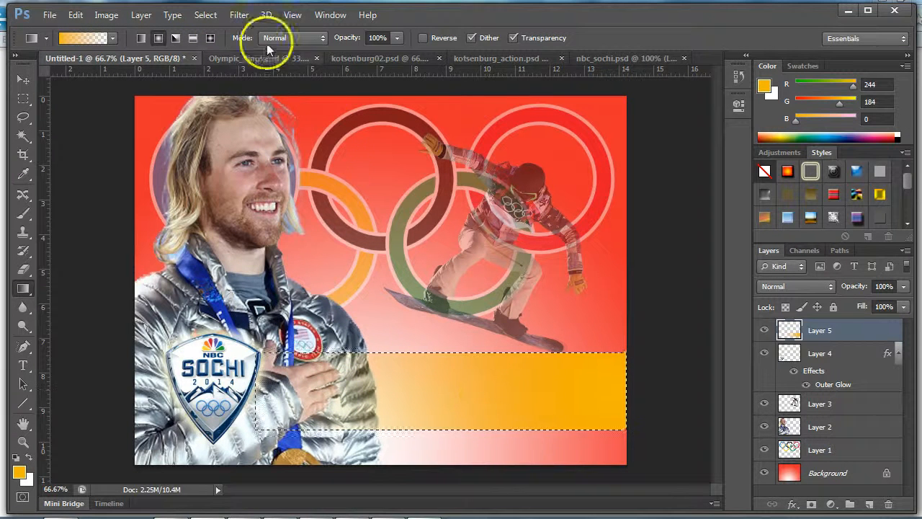
{"action": "left_click", "coordinate": [206, 16]}
{"action": "left_click", "coordinate": [220, 45]}
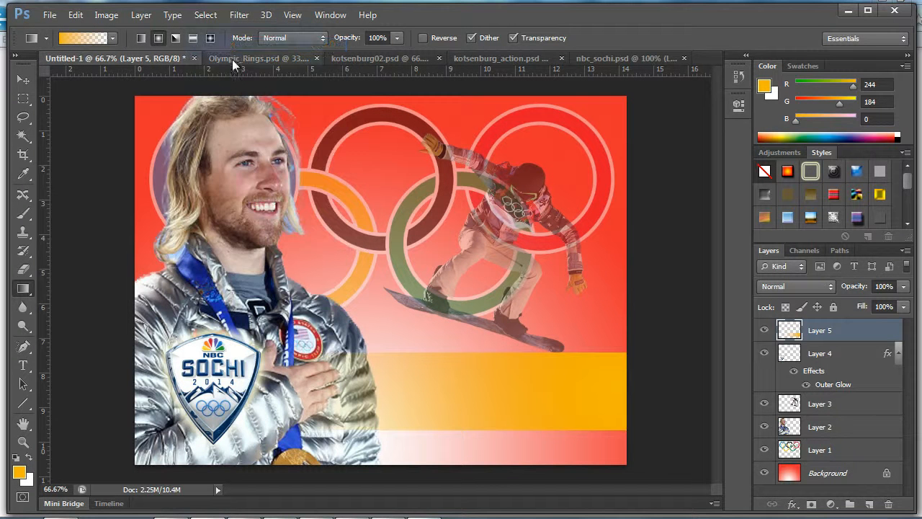
- Stretch the gold band horizontally at both ends, leftward into the logo and rightward past the canvas edge
{"action": "key", "text": "ctrl+t"}
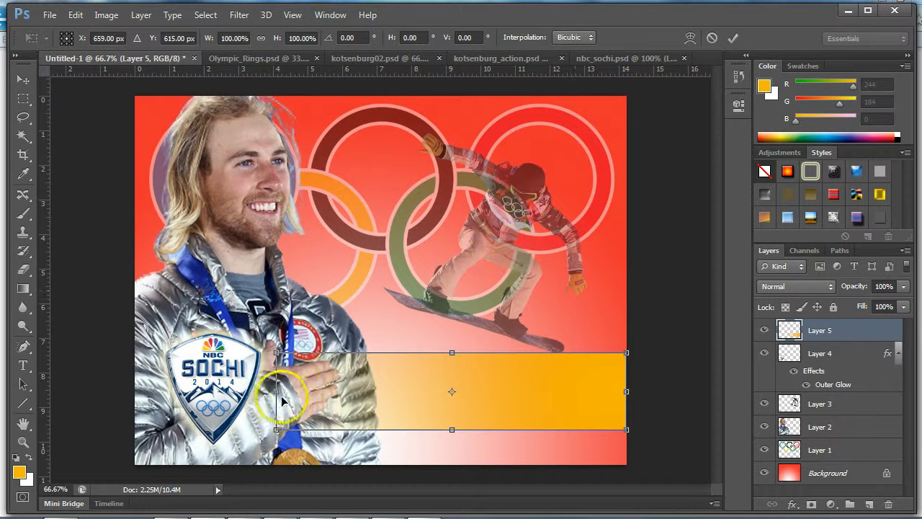
{"action": "left_click_drag", "start_coordinate": [276, 391], "coordinate": [229, 391]}
{"action": "left_click", "coordinate": [630, 391]}
{"action": "left_click_drag", "start_coordinate": [630, 391], "coordinate": [661, 391]}
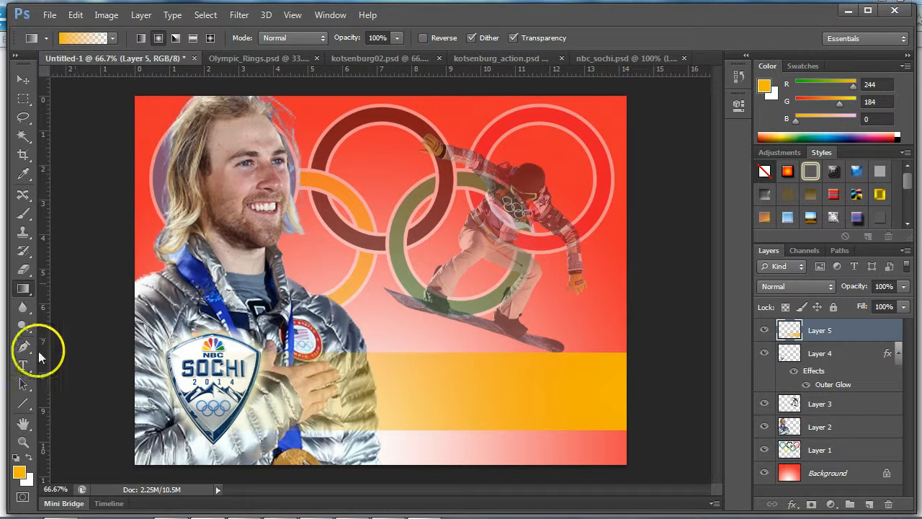
- Add the text "SAGE KOTSENBURG" in Impact 48 pt on the upper part of the gold band
{"action": "left_click", "coordinate": [24, 365]}
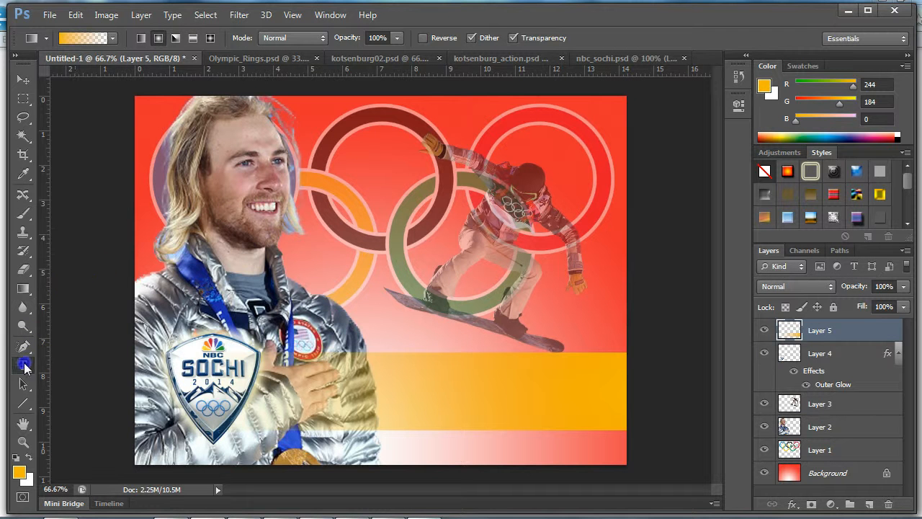
{"action": "left_click", "coordinate": [390, 375]}
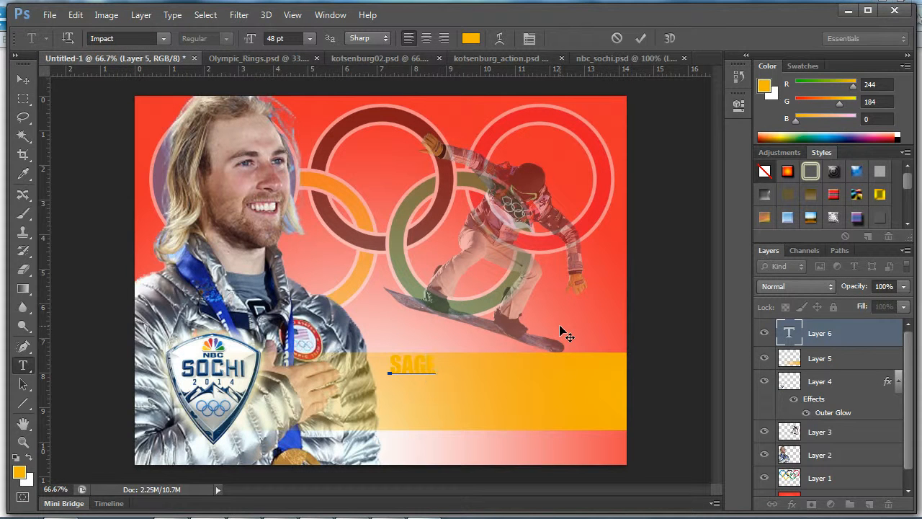
{"action": "type", "text": "SAGE KOTSENBURG"}
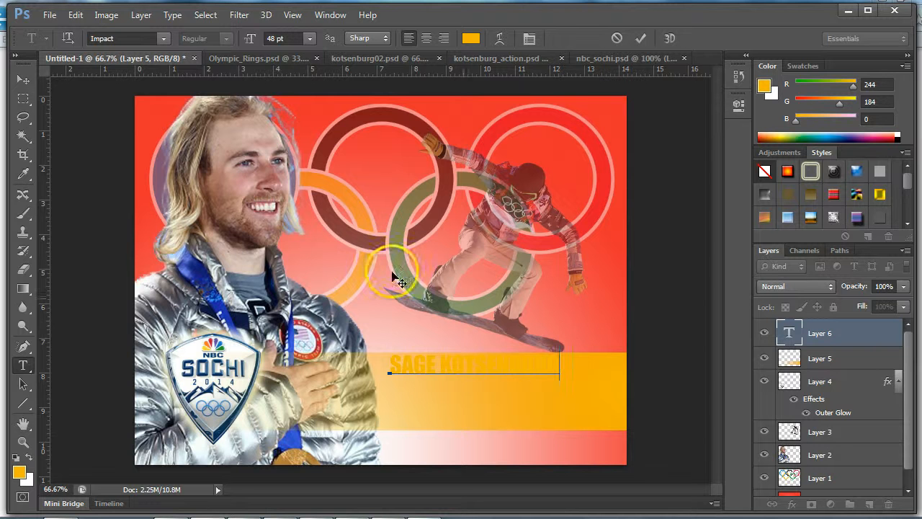
{"action": "left_click", "coordinate": [23, 80]}
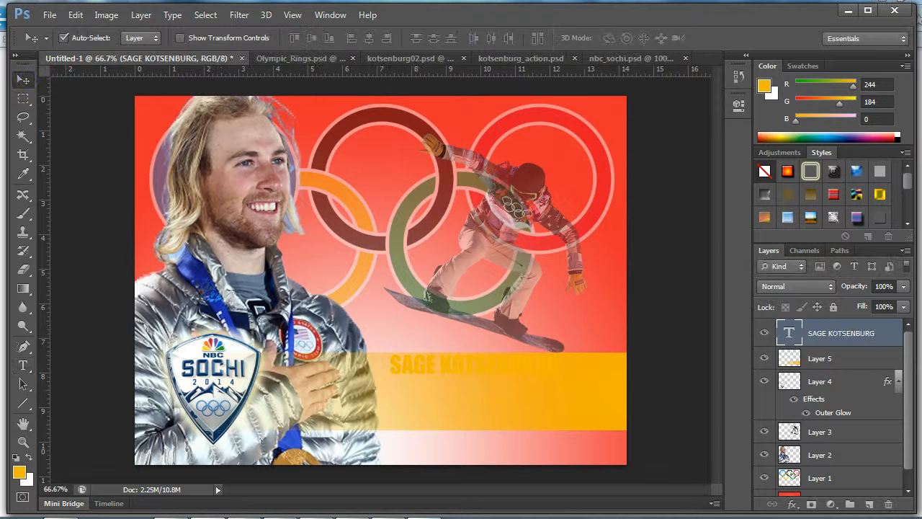
- Add a black (000000) Color Overlay at 100% opacity to the athlete's name text
{"action": "left_click", "coordinate": [791, 504]}
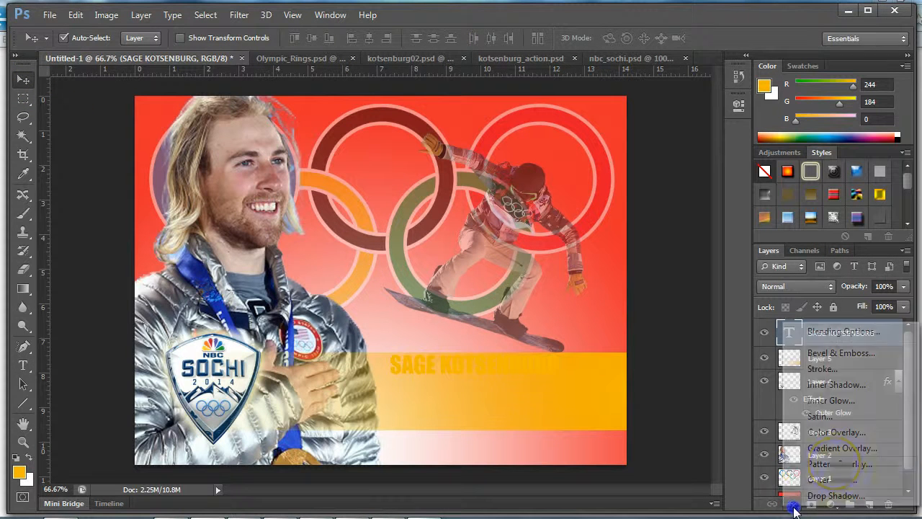
{"action": "left_click", "coordinate": [835, 433]}
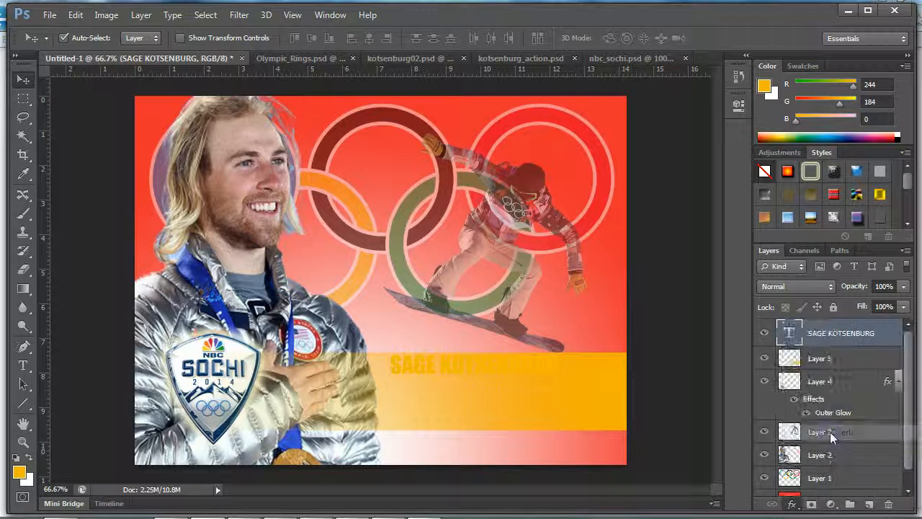
{"action": "left_click_drag", "start_coordinate": [655, 128], "coordinate": [800, 112]}
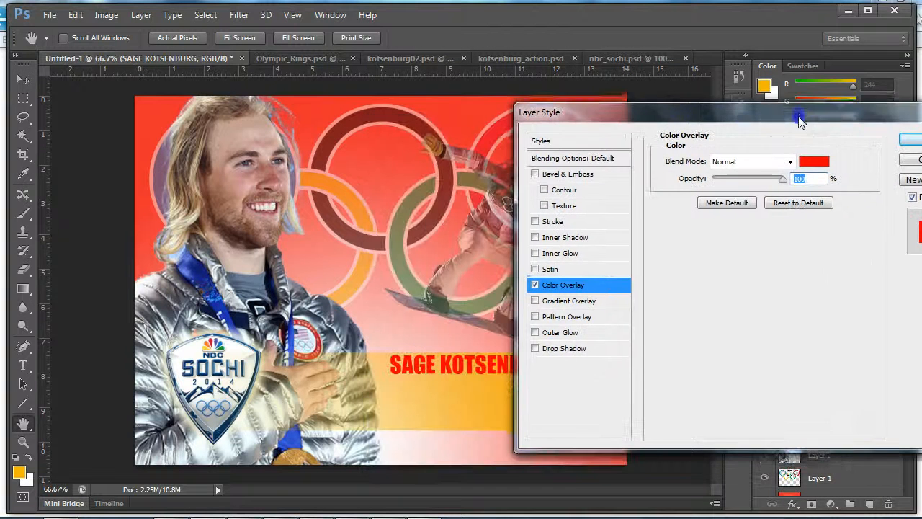
{"action": "left_click", "coordinate": [806, 159]}
{"action": "left_click", "coordinate": [586, 361]}
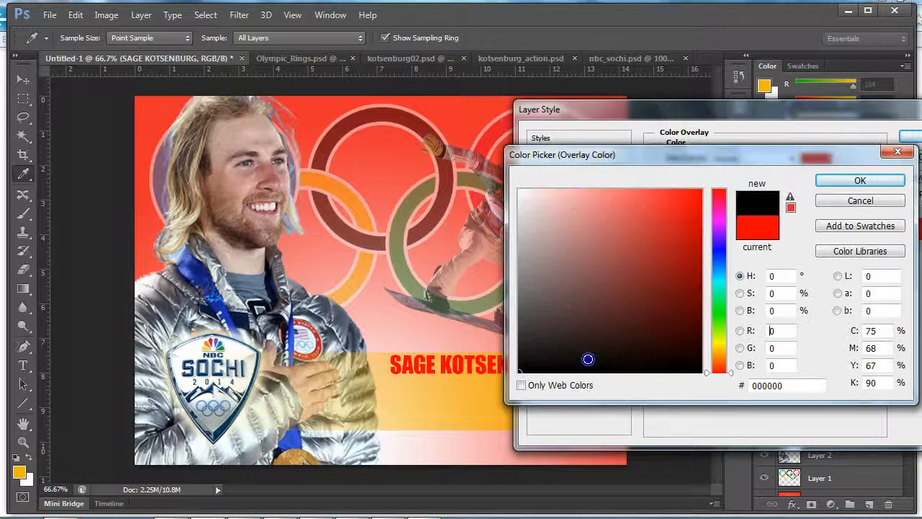
{"action": "left_click", "coordinate": [859, 181]}
{"action": "left_click", "coordinate": [910, 139]}
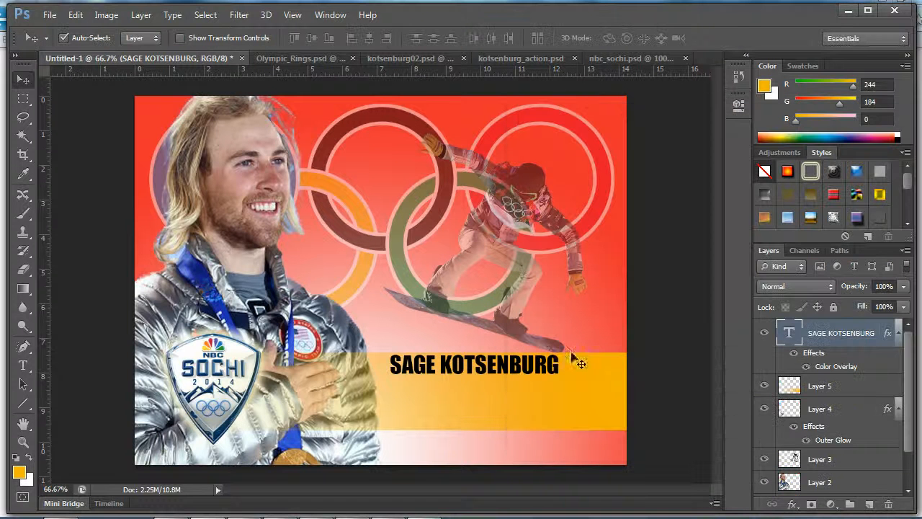
- Enlarge the athlete's name text to about 74 pt so it spans most of the gold band
{"action": "key", "text": "ctrl+t"}
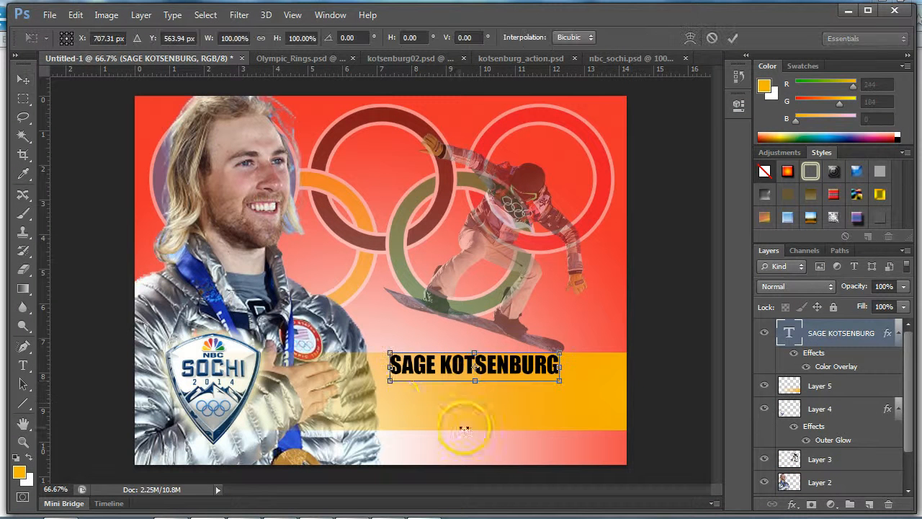
{"action": "left_click_drag", "start_coordinate": [389, 380], "coordinate": [355, 387]}
{"action": "left_click_drag", "start_coordinate": [558, 389], "coordinate": [597, 383]}
{"action": "key", "text": "Return"}
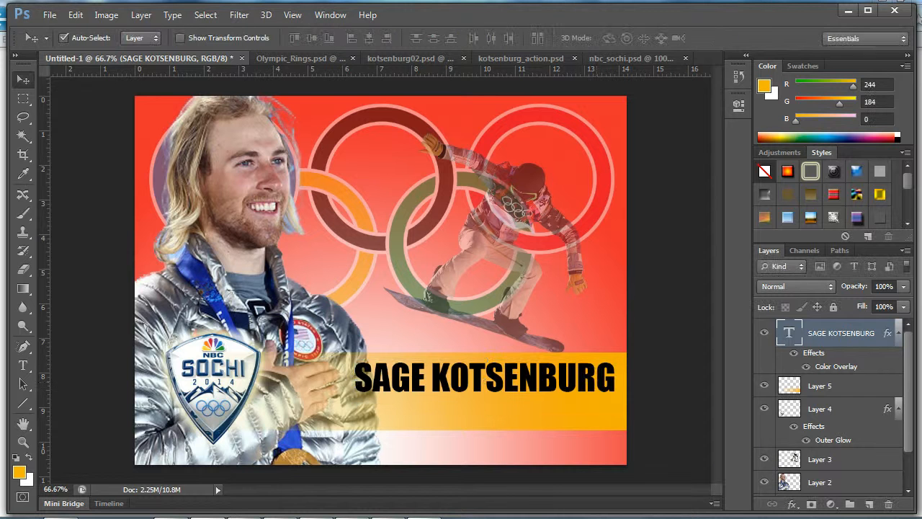
- Add a Drop Shadow to the athlete's name text with 6% spread and a slightly larger size
{"action": "left_click", "coordinate": [791, 504]}
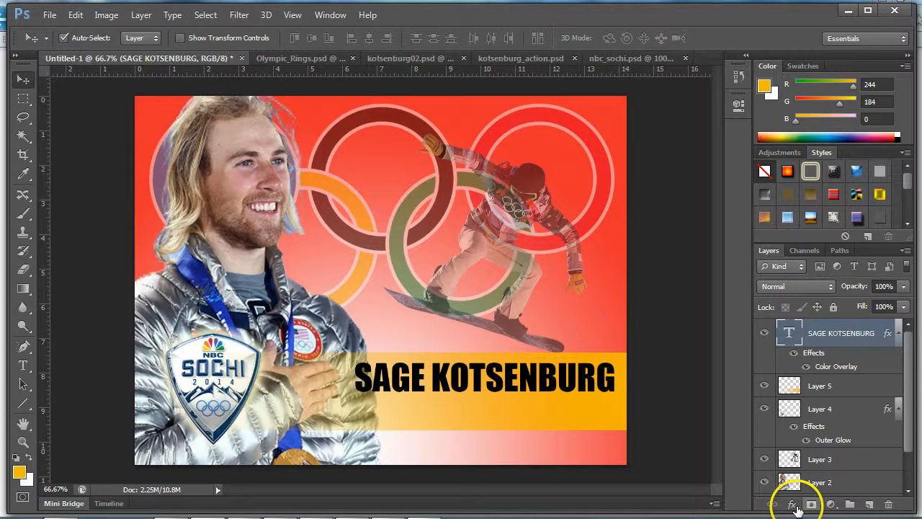
{"action": "left_click", "coordinate": [828, 494]}
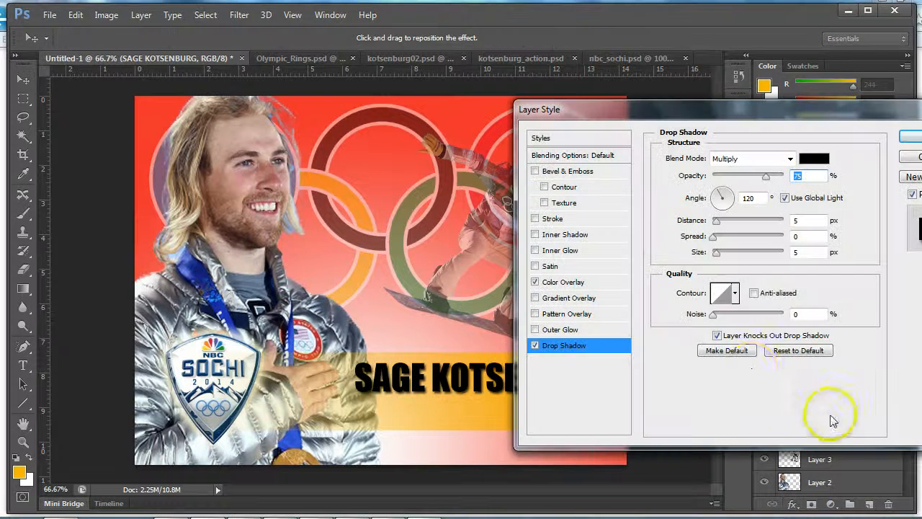
{"action": "left_click", "coordinate": [714, 236]}
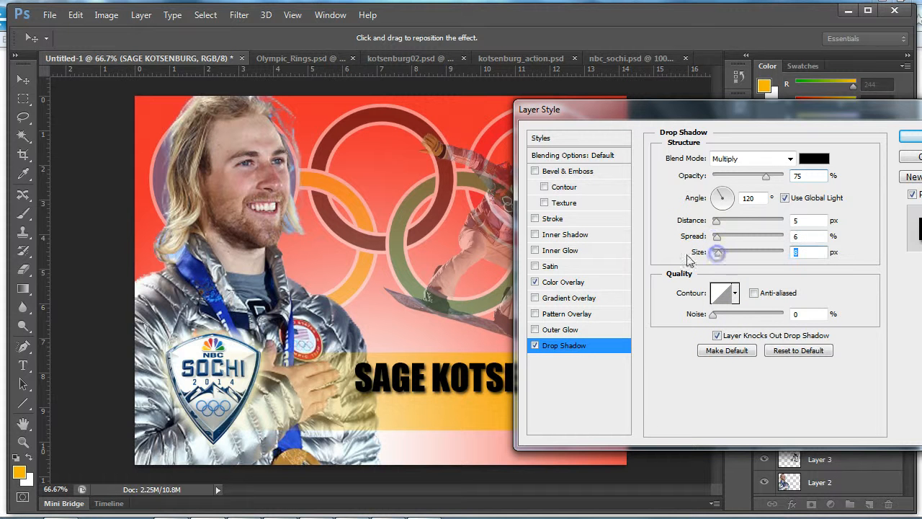
- Add a white (ffffff) Stroke positioned outside the athlete's name text and apply the layer styles
{"action": "left_click", "coordinate": [552, 219]}
{"action": "left_click", "coordinate": [710, 257]}
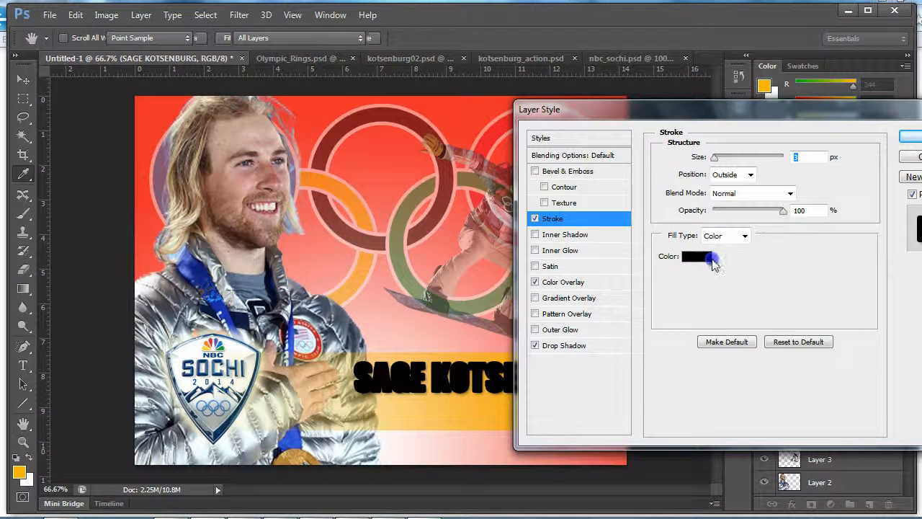
{"action": "left_click_drag", "start_coordinate": [554, 204], "coordinate": [519, 190]}
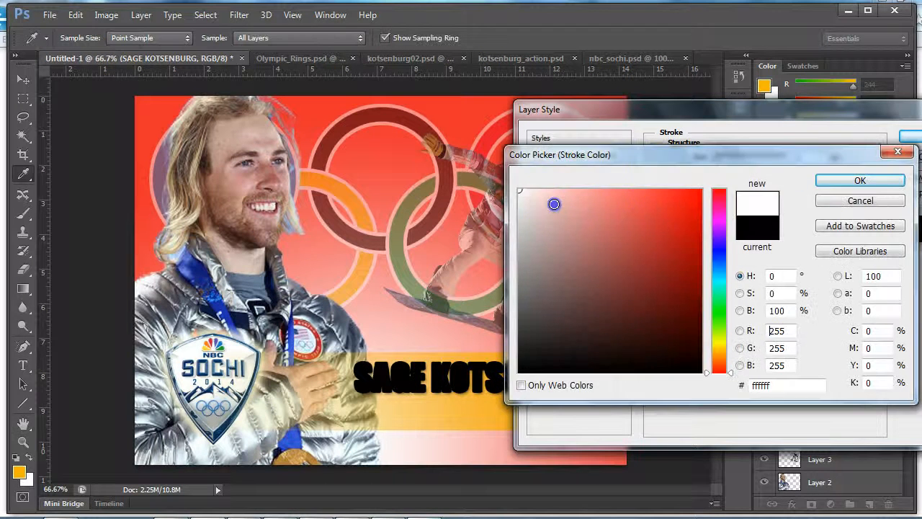
{"action": "left_click", "coordinate": [861, 186]}
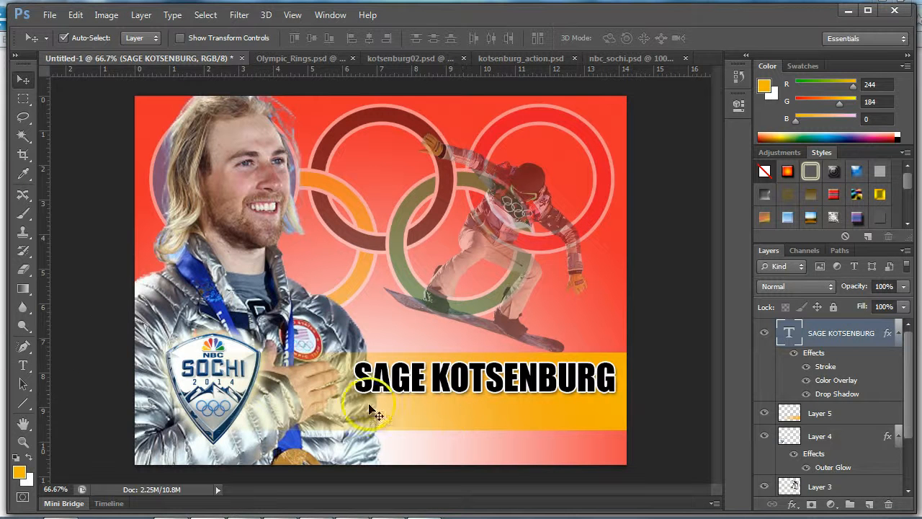
- Add the text "GOLD MEDAL- SNOWBOARD SLOPESTYLE" in Impact 48 pt and position it on the gold band below the athlete's name
{"action": "left_click", "coordinate": [24, 367]}
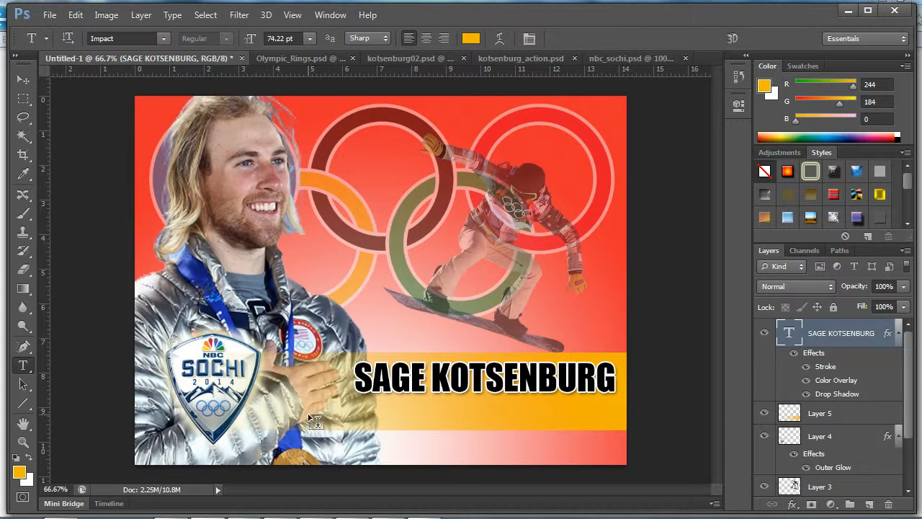
{"action": "left_click", "coordinate": [308, 412]}
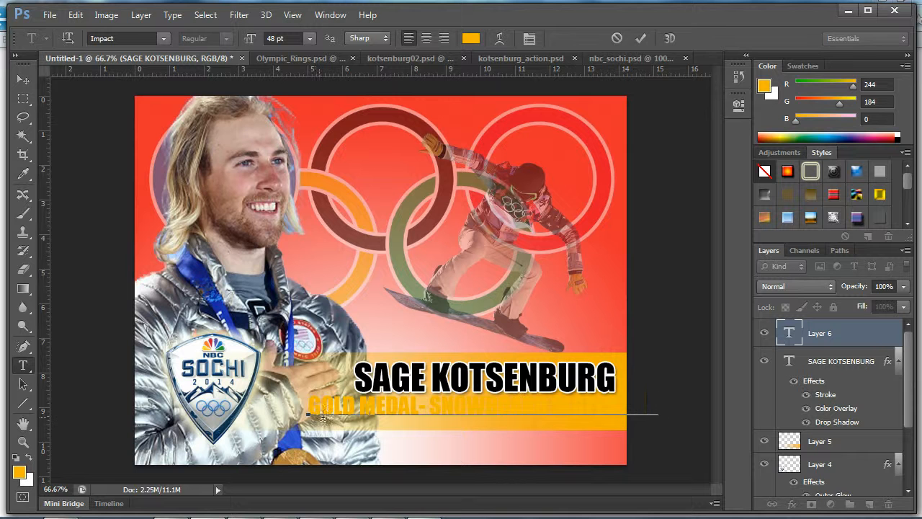
{"action": "left_click", "coordinate": [23, 80]}
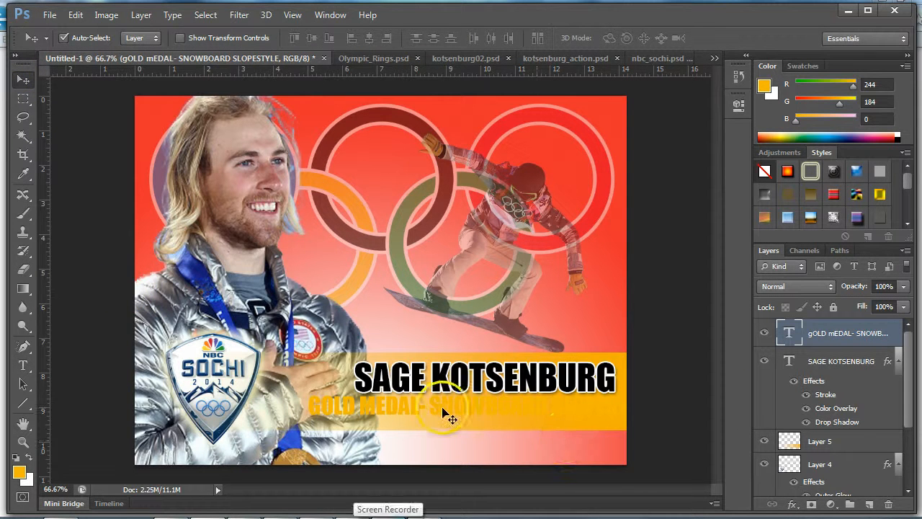
{"action": "left_click_drag", "start_coordinate": [435, 405], "coordinate": [426, 410]}
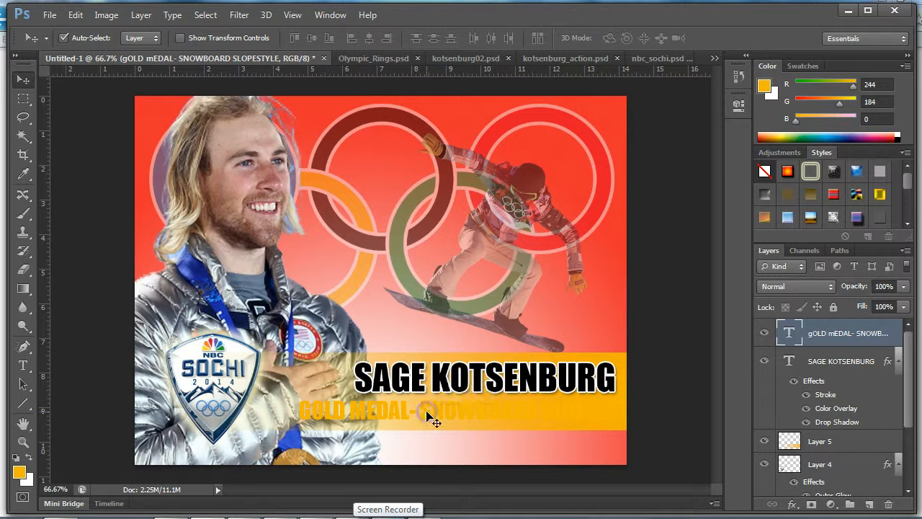
- Add a black (000000) Color Overlay to the "GOLD MEDAL- SNOWBOARD SLOPESTYLE" text
{"action": "left_click", "coordinate": [790, 504]}
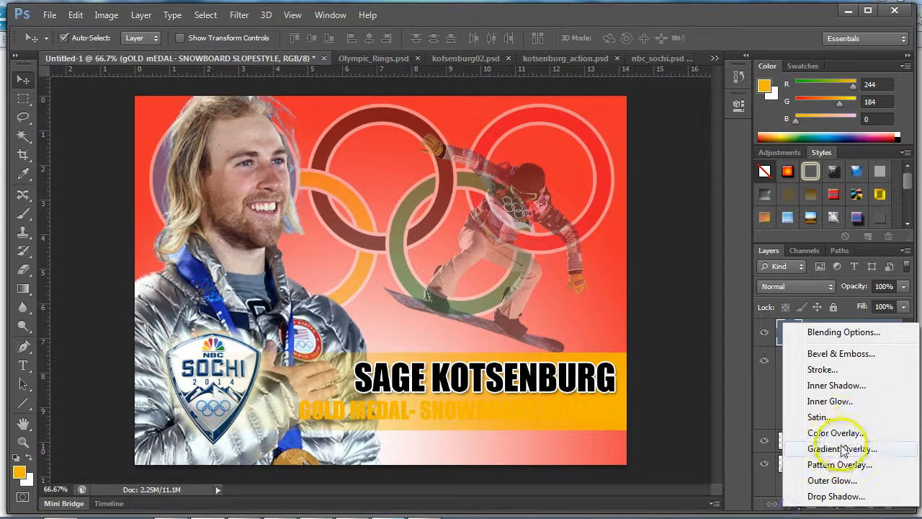
{"action": "left_click", "coordinate": [839, 434]}
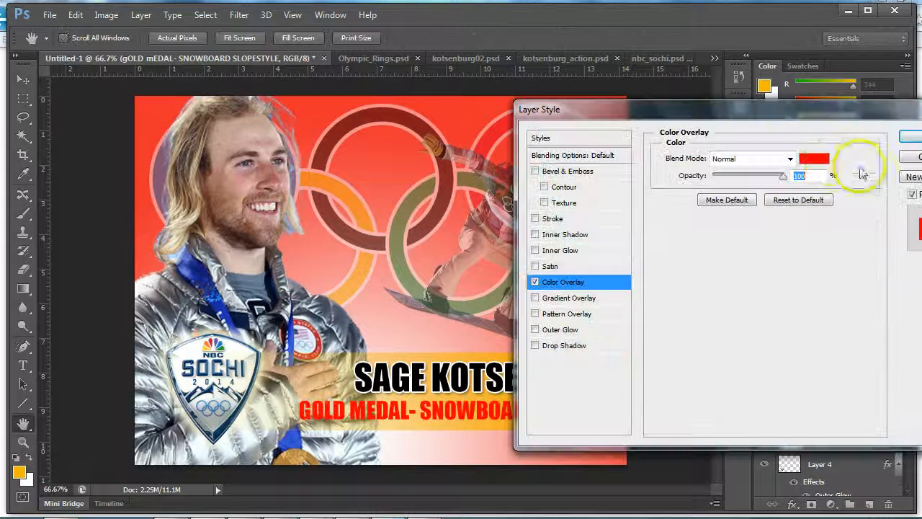
{"action": "left_click", "coordinate": [800, 160]}
{"action": "left_click_drag", "start_coordinate": [560, 317], "coordinate": [558, 356]}
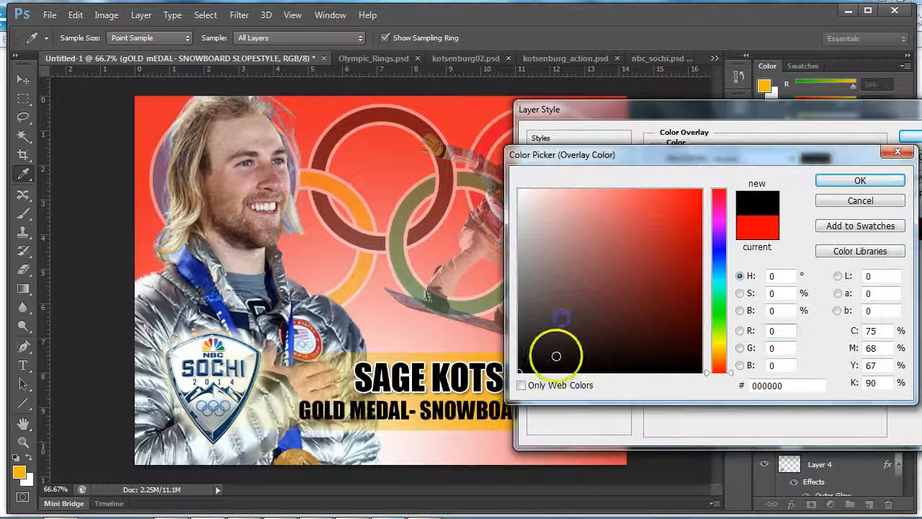
{"action": "left_click", "coordinate": [862, 180]}
- Add a Drop Shadow to the "GOLD MEDAL- SNOWBOARD SLOPESTYLE" text with a size of 8 px
{"action": "left_click_drag", "start_coordinate": [808, 122], "coordinate": [899, 94]}
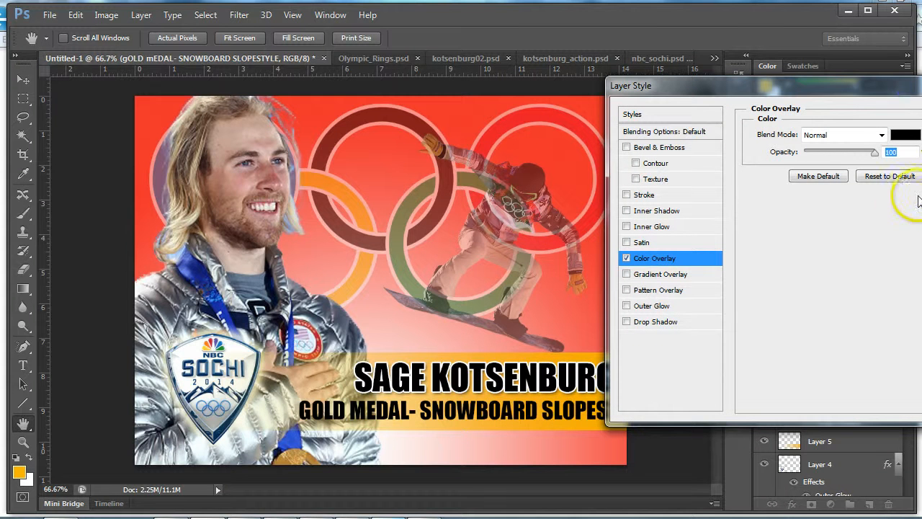
{"action": "left_click", "coordinate": [653, 321]}
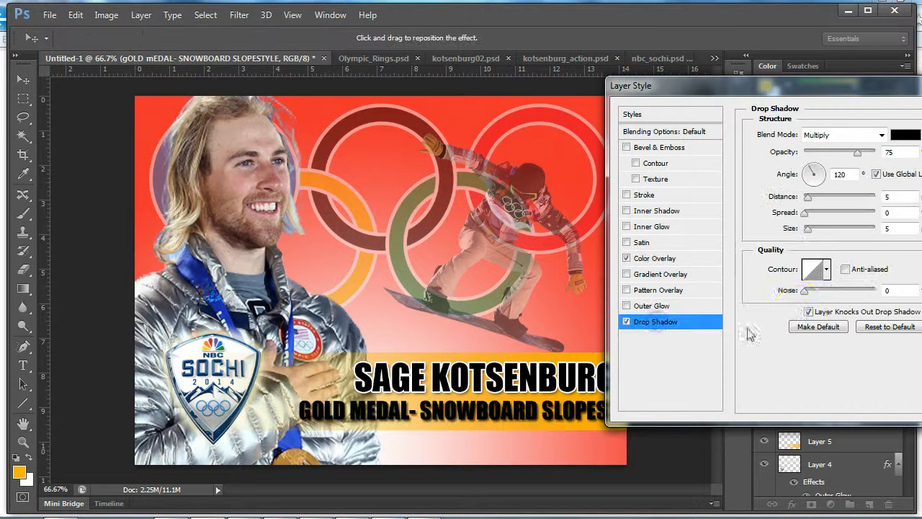
{"action": "left_click", "coordinate": [809, 229]}
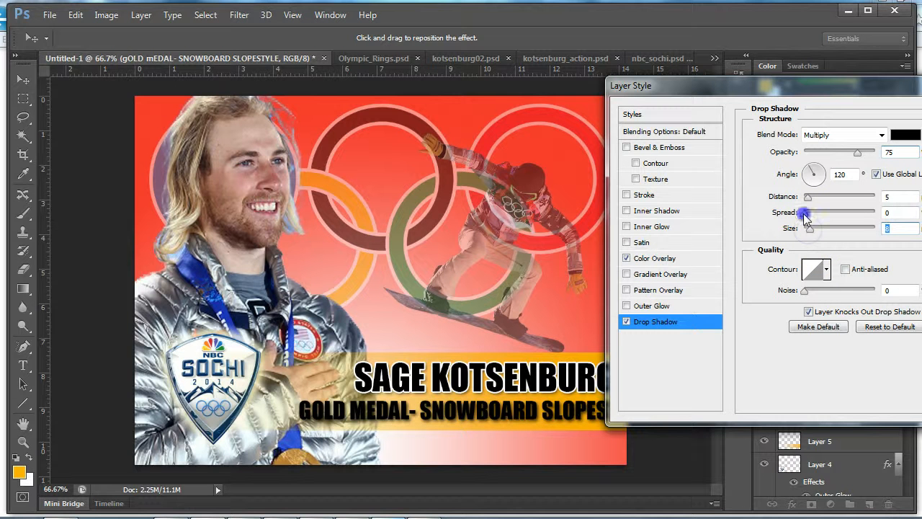
- Add a 3 px white outside Stroke to the medal text and move the text so its end lines up under the athlete's name
{"action": "left_click", "coordinate": [628, 195]}
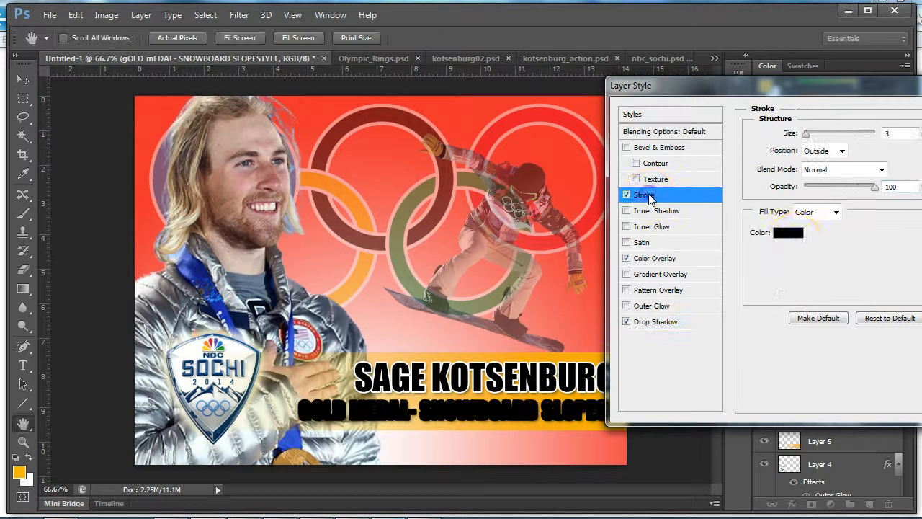
{"action": "left_click", "coordinate": [795, 235]}
{"action": "left_click_drag", "start_coordinate": [527, 286], "coordinate": [621, 183]}
{"action": "left_click", "coordinate": [859, 181]}
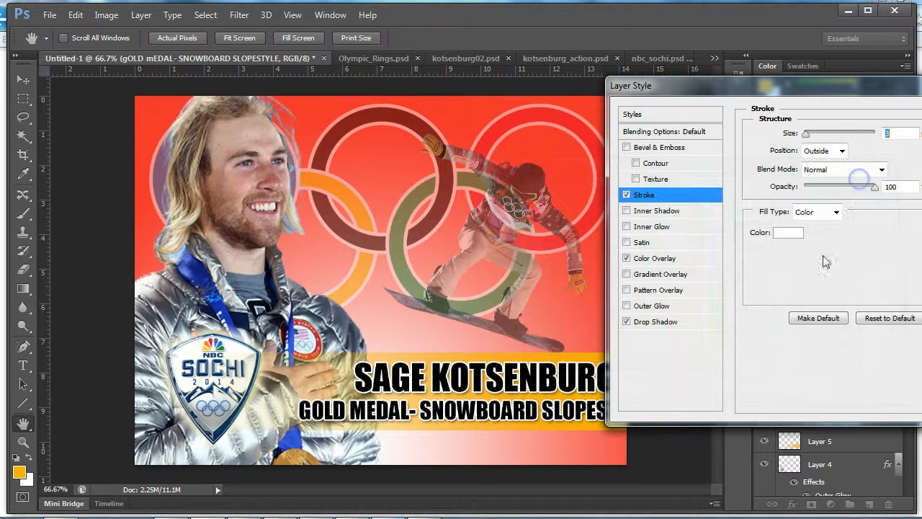
{"action": "left_click_drag", "start_coordinate": [838, 94], "coordinate": [583, 84]}
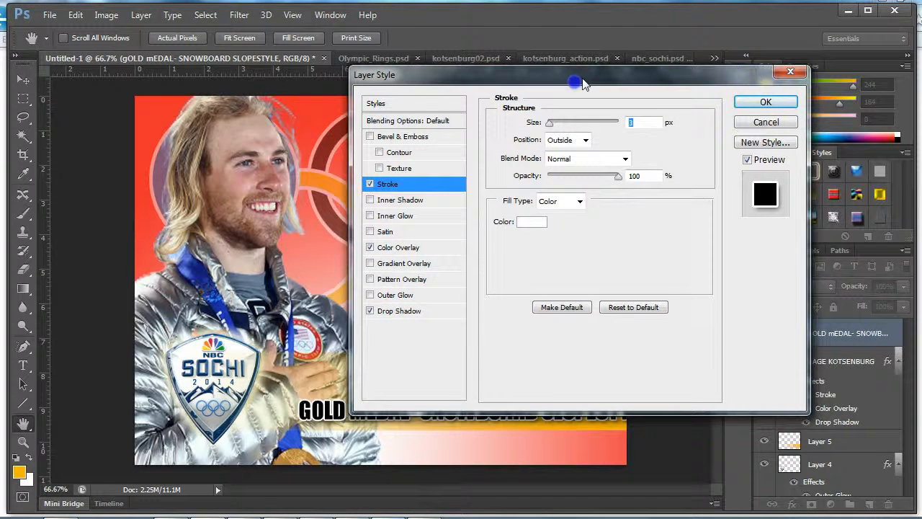
{"action": "left_click", "coordinate": [766, 101]}
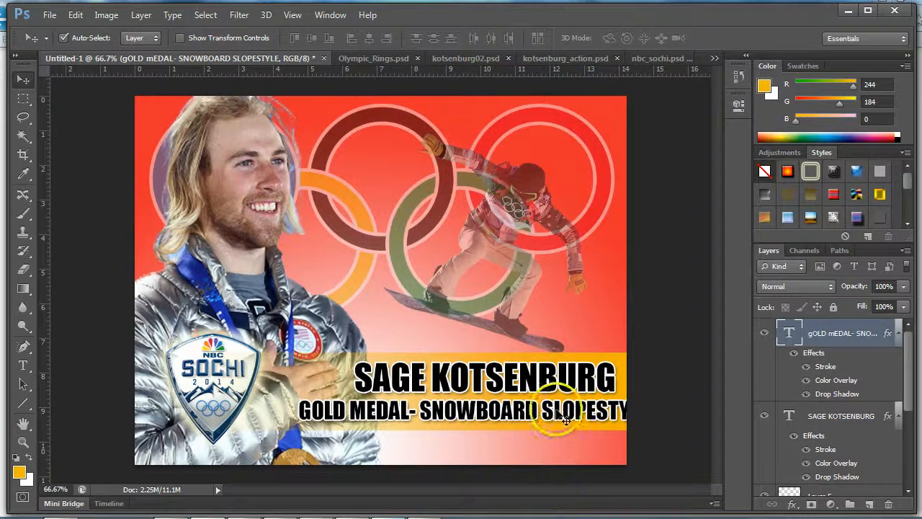
{"action": "left_click_drag", "start_coordinate": [551, 405], "coordinate": [528, 419]}
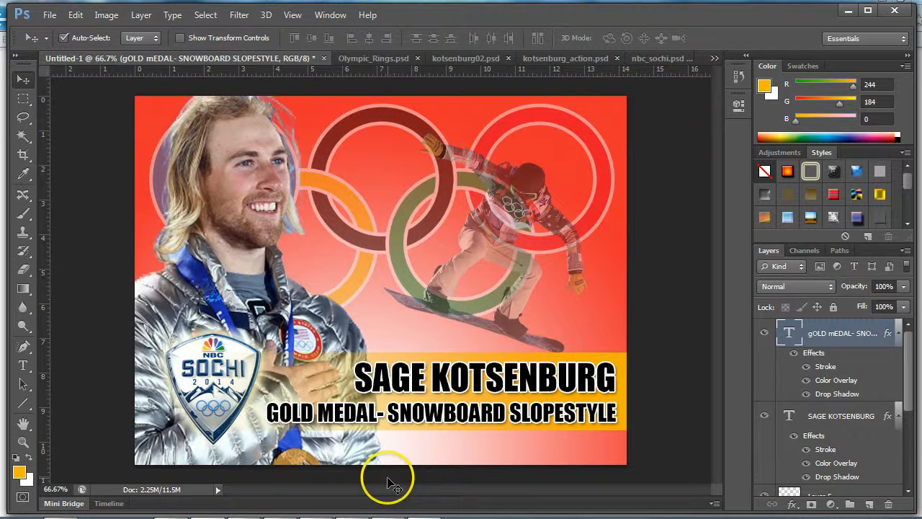
- Save the graphic as a Photoshop file named OLYMPIC ATHLETE on the H: network drive with the default options
{"action": "left_click", "coordinate": [49, 14]}
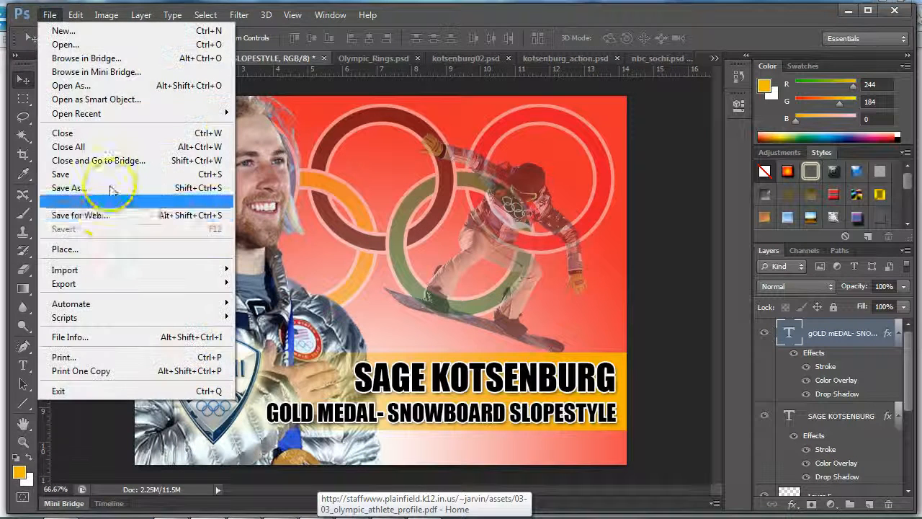
{"action": "left_click", "coordinate": [112, 181]}
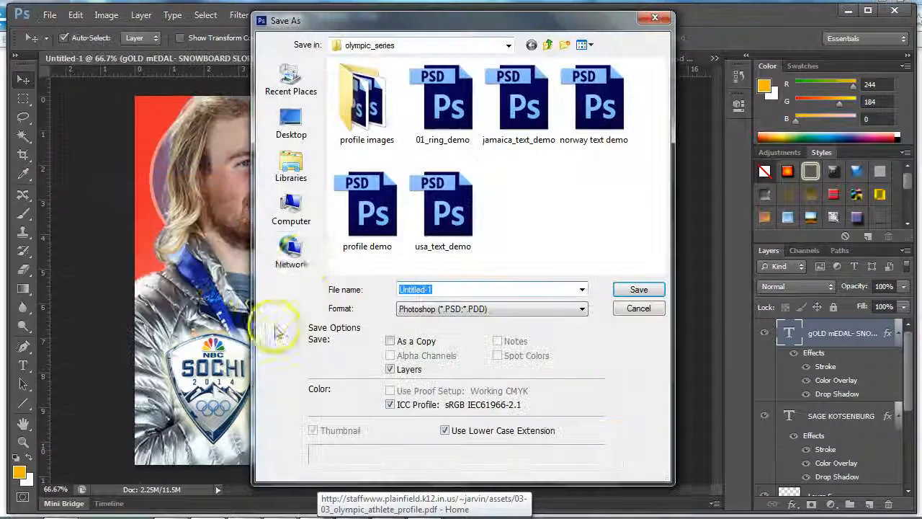
{"action": "left_click", "coordinate": [290, 210]}
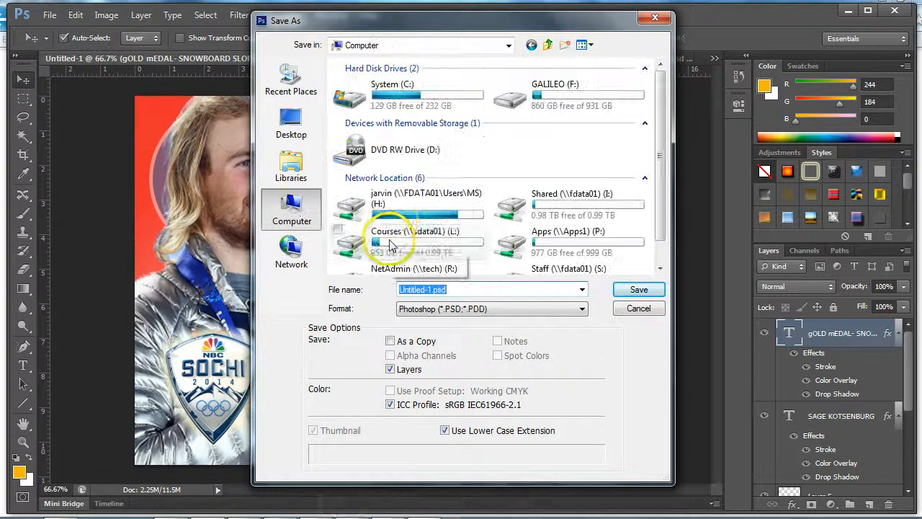
{"action": "double_click", "coordinate": [389, 208]}
{"action": "left_click", "coordinate": [446, 291]}
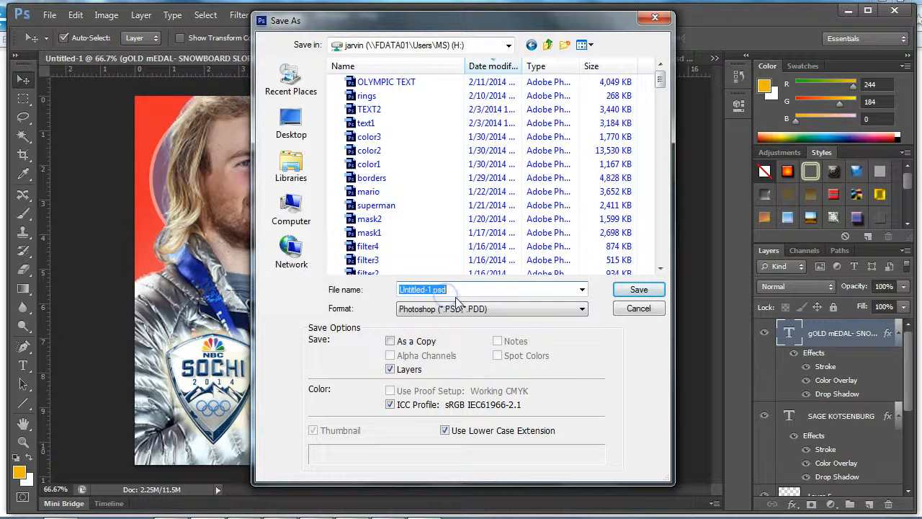
{"action": "type", "text": "OLYMP"}
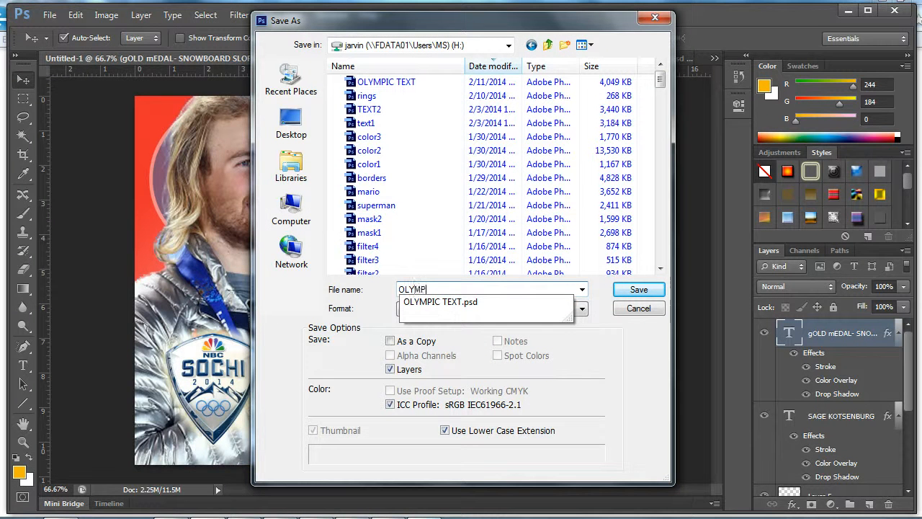
{"action": "type", "text": "A"}
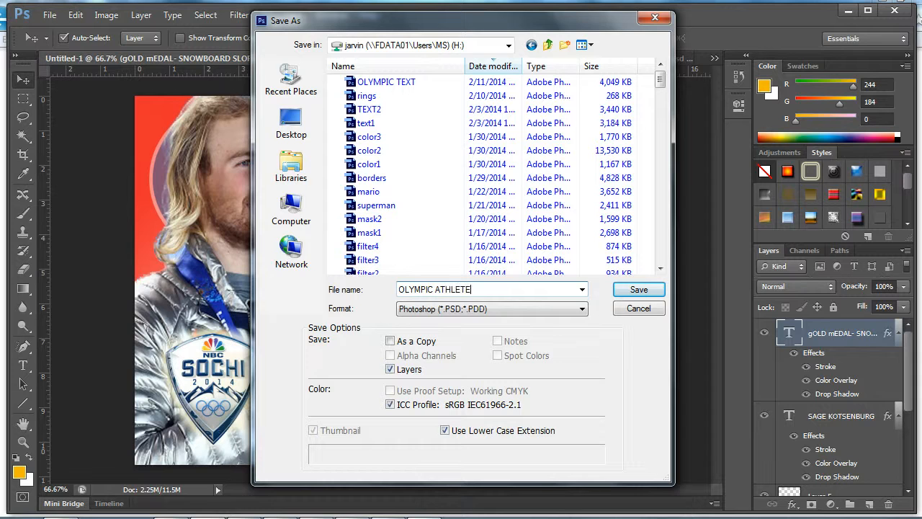
{"action": "type", "text": "THLETE"}
{"action": "key", "text": "Return"}
{"action": "key", "text": "Return"}
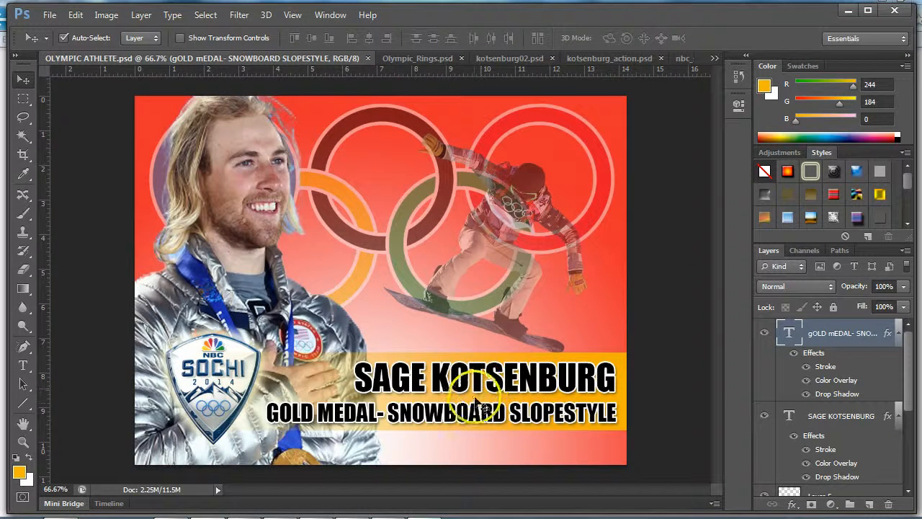
- Switch to the Firefox window with the My Big Campus Manage Schoolwork page
{"action": "key", "text": "alt+Tab"}
{"action": "key", "text": "alt+Tab"}
{"action": "key", "text": "Tab"}
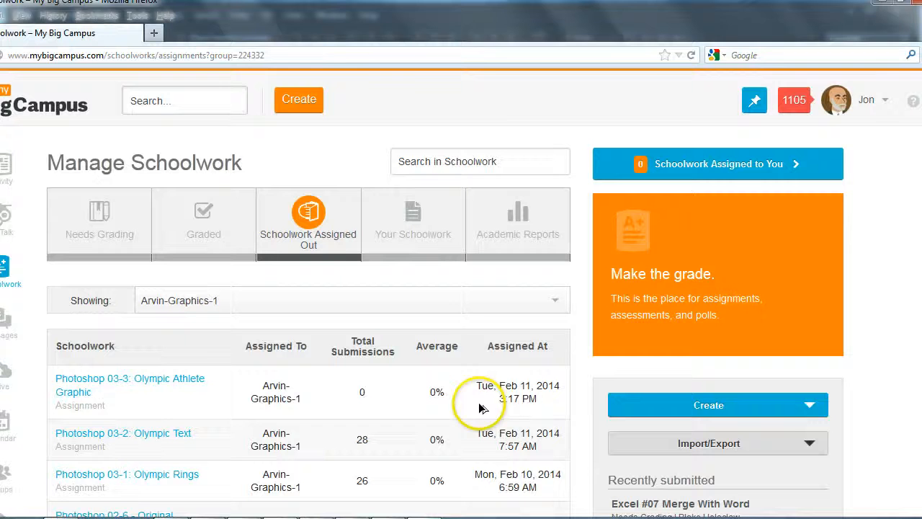